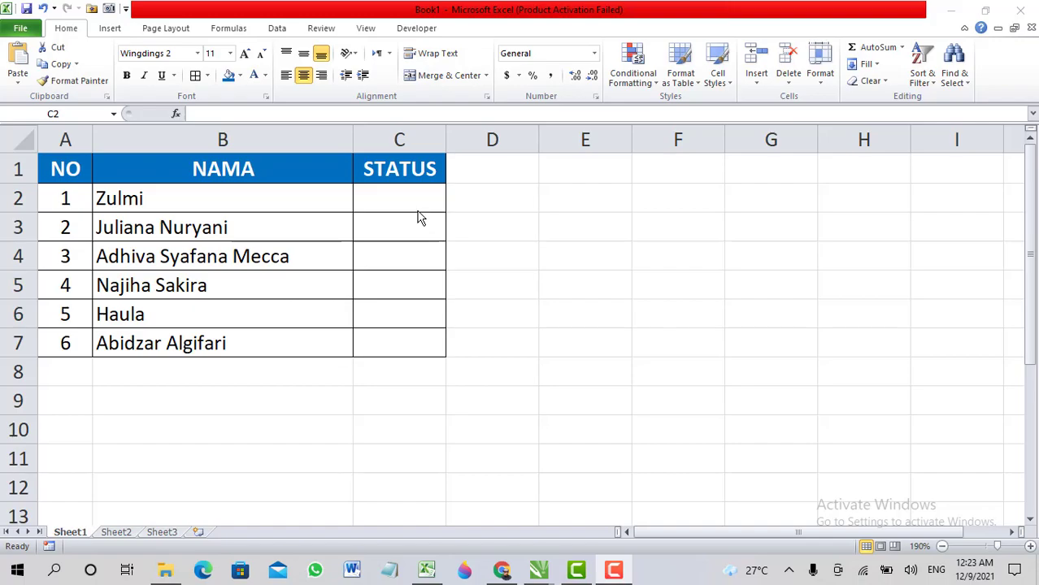
Enter P, O, P, P, O in C2 to C6 for check, cross, check, check and cross marks
type("P")
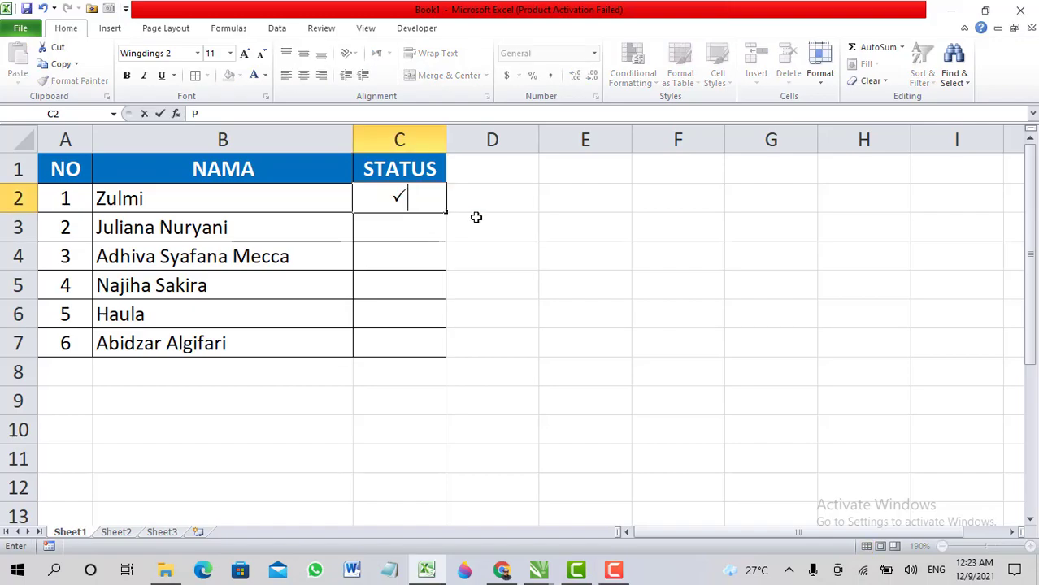
key("Return")
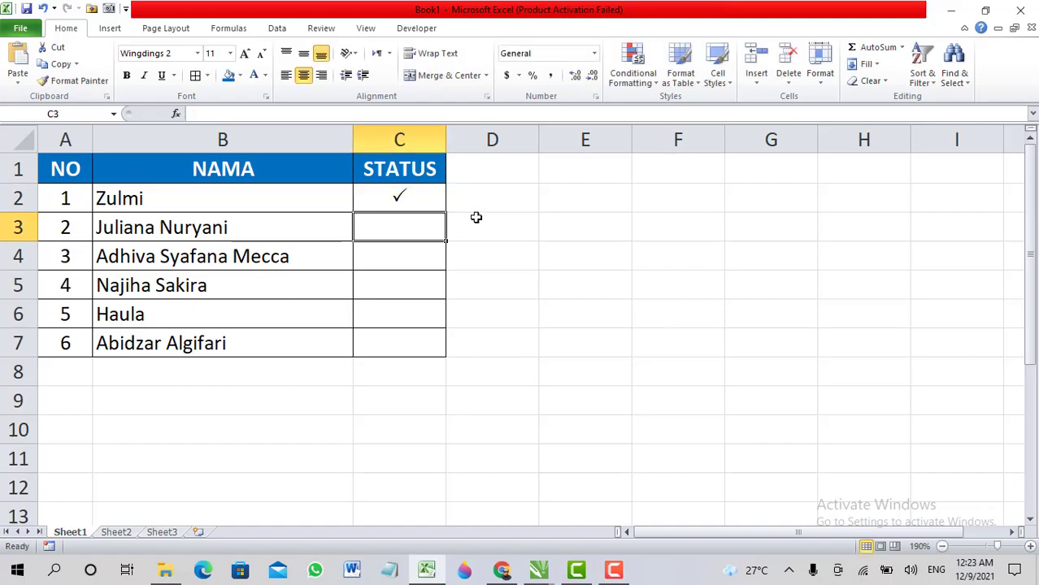
type("O")
key("Return")
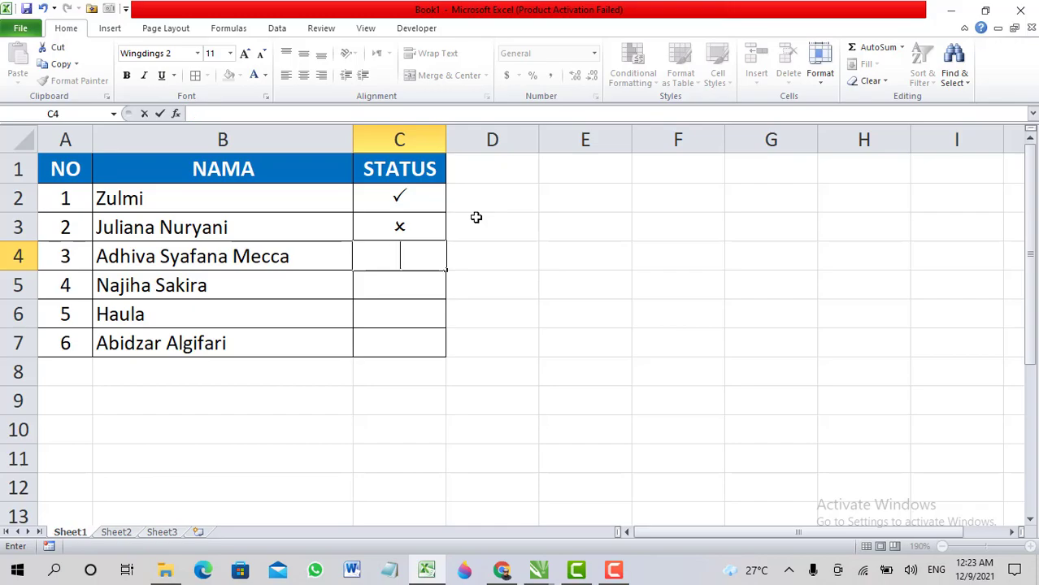
type("P")
key("Return")
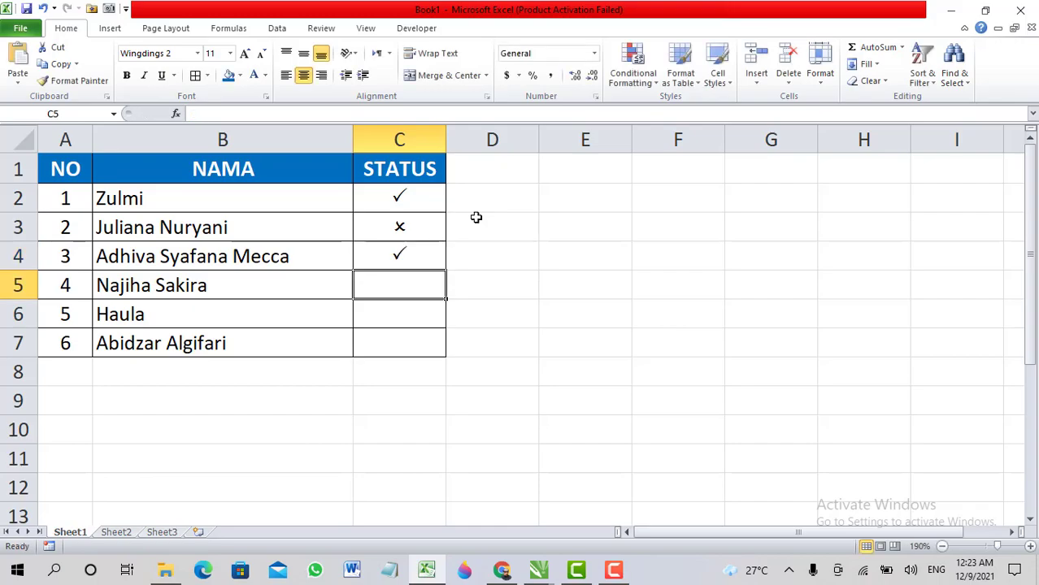
type("P")
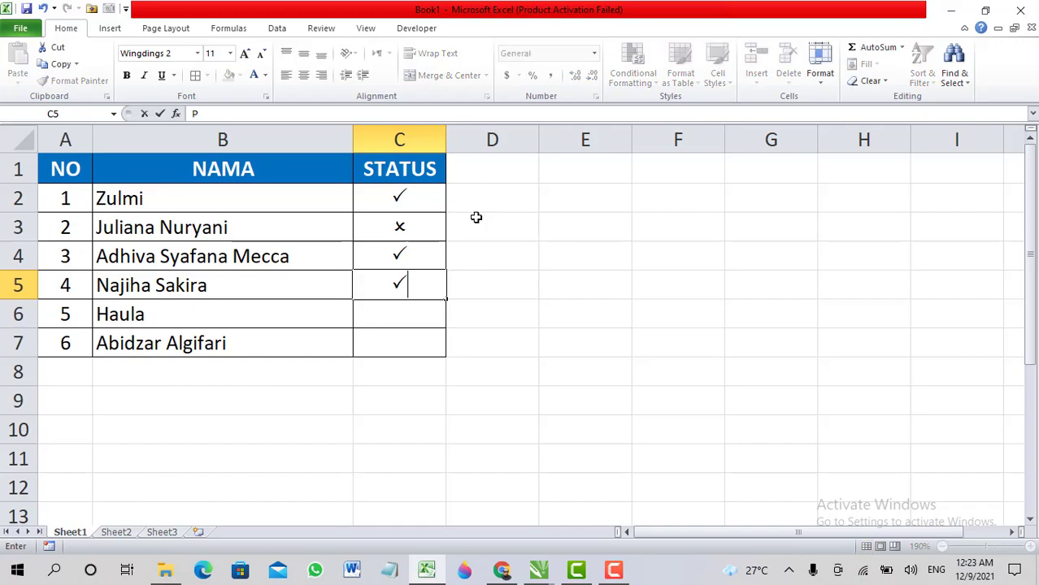
key("Return")
type("O")
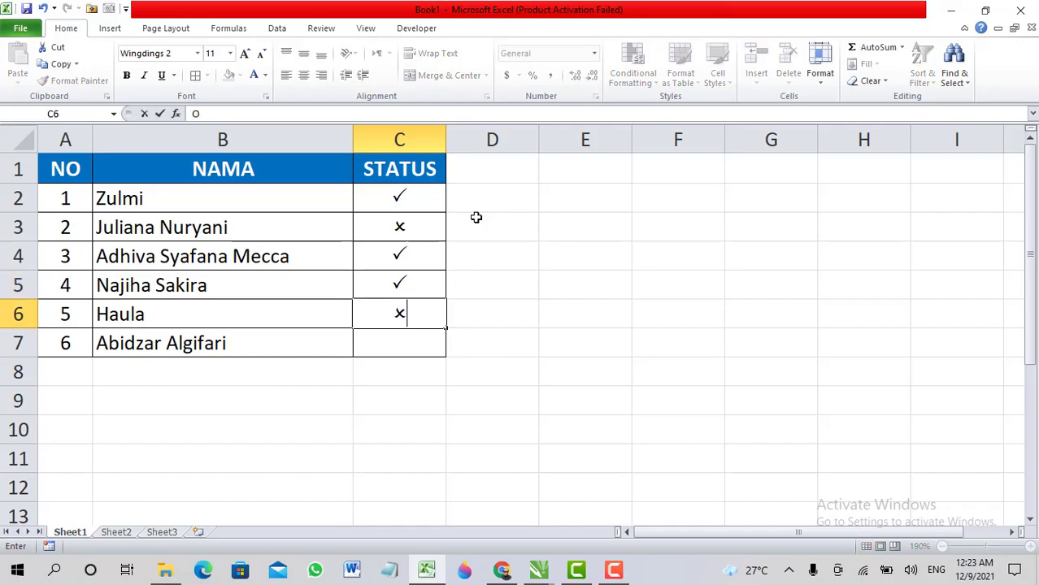
key("Return")
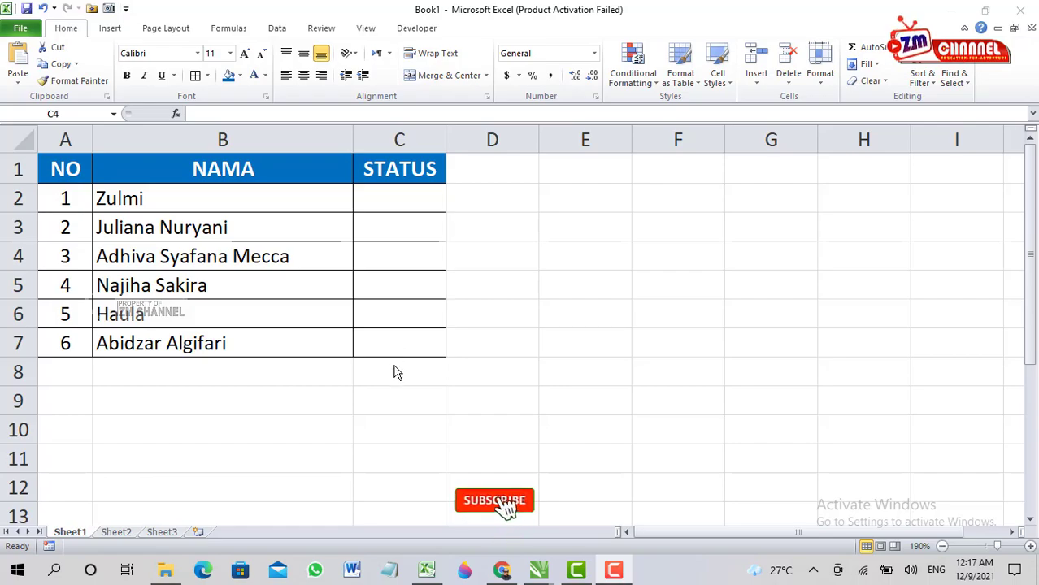
left_click(391, 370)
left_click(322, 376)
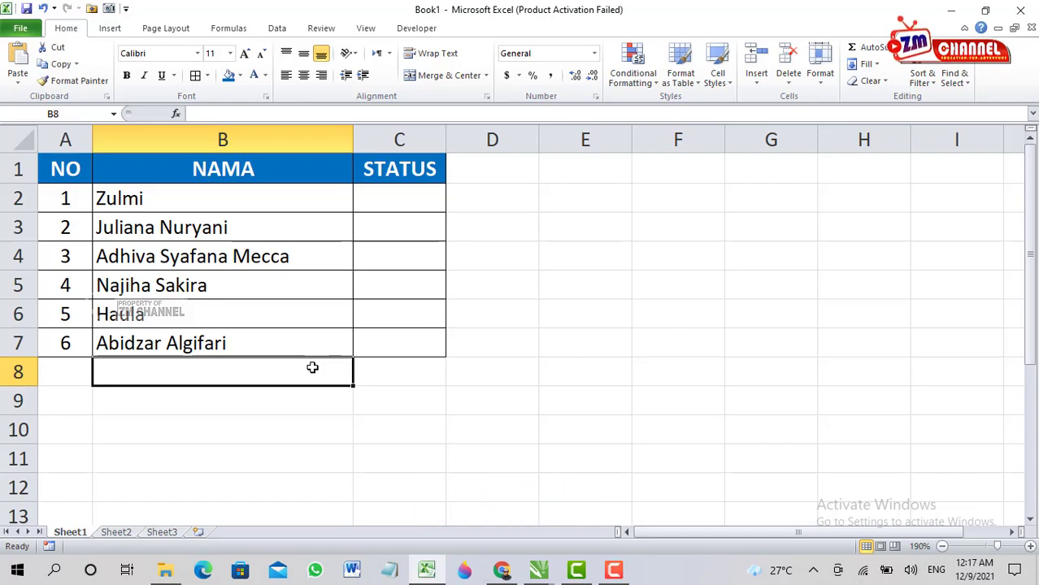
left_click(372, 312)
left_click(378, 281)
left_click(379, 255)
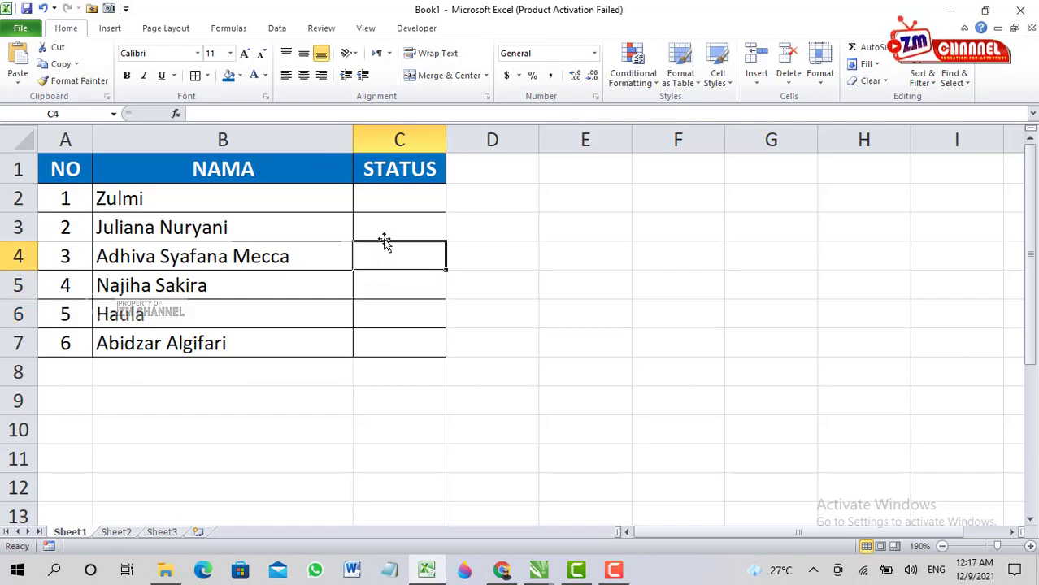
left_click(384, 227)
left_click(387, 202)
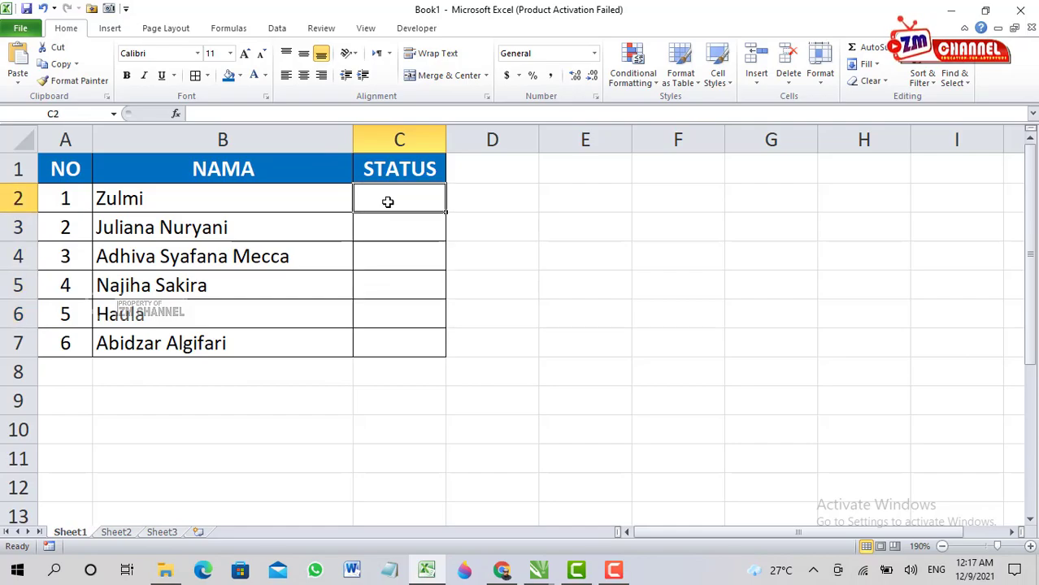
left_click(399, 232)
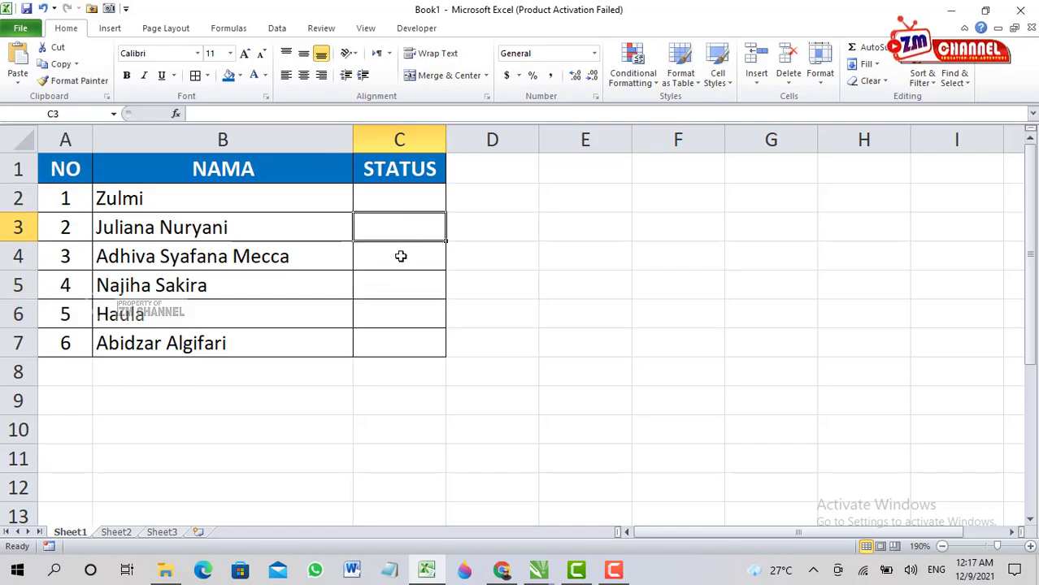
left_click(396, 198)
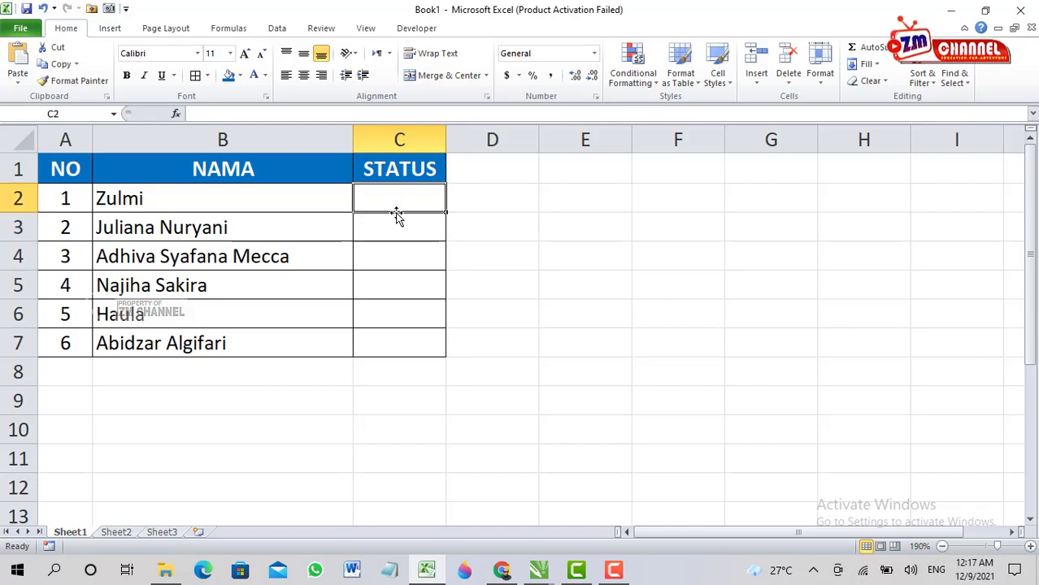
left_click(404, 227)
left_click(411, 255)
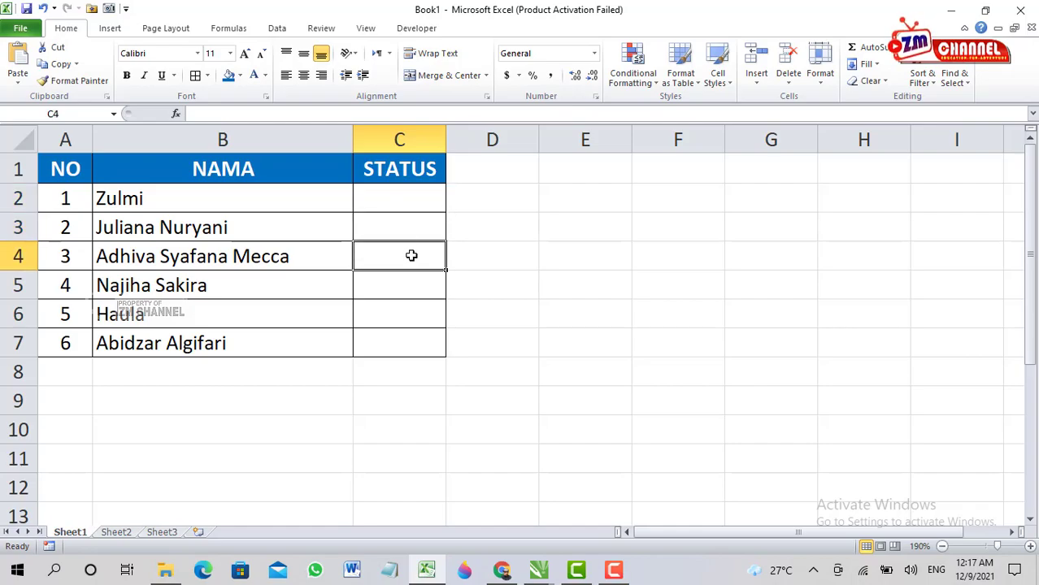
left_click(407, 209)
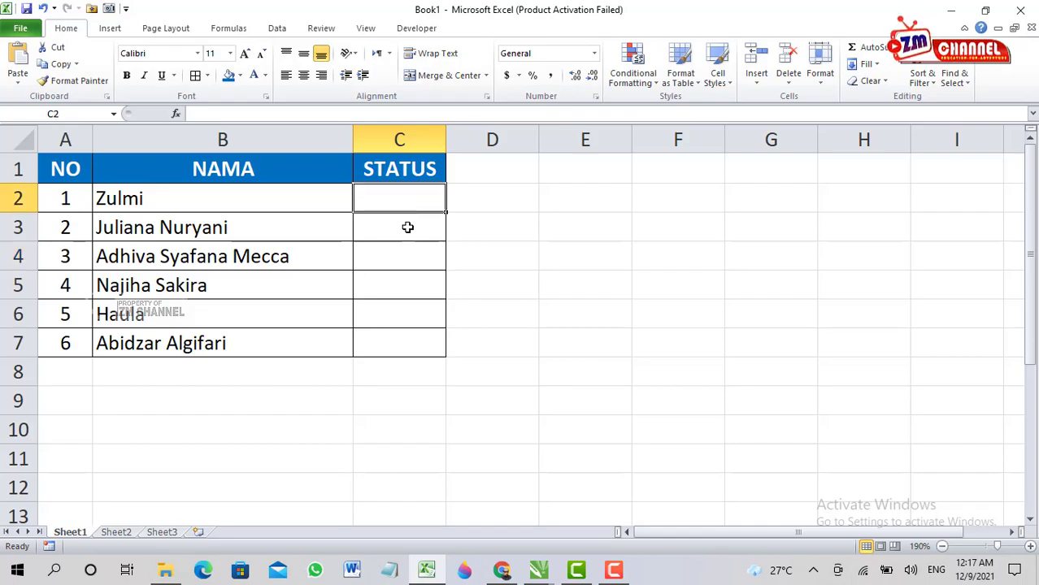
left_click(408, 227)
left_click(402, 200)
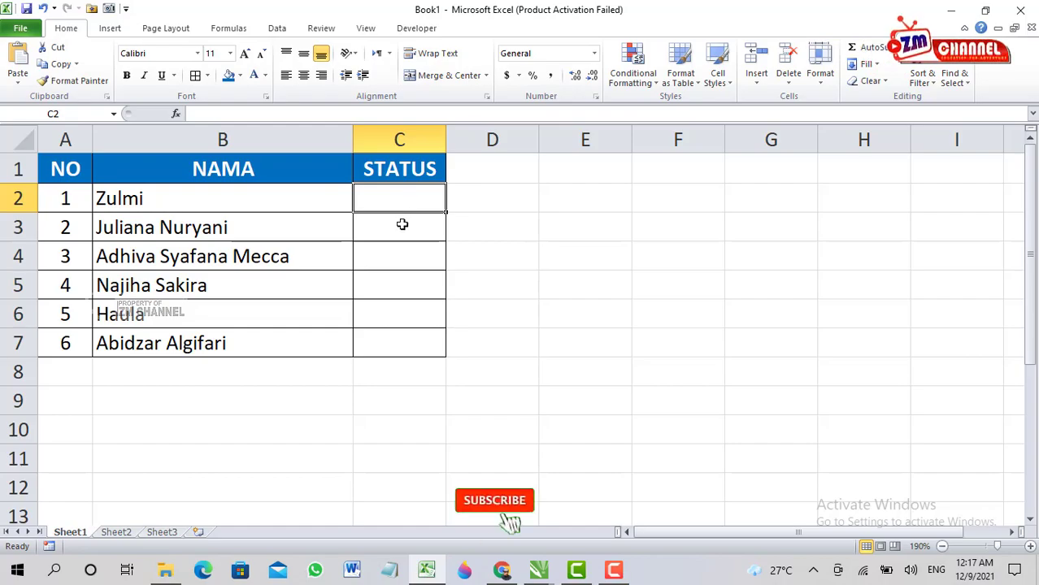
left_click(402, 225)
left_click(394, 195)
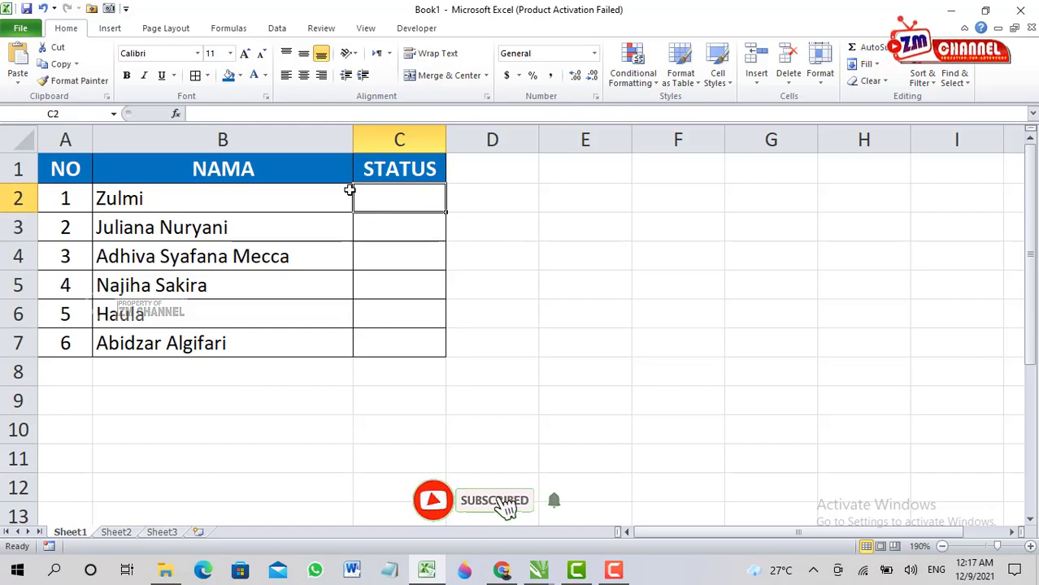
Browse the Insert Symbol dialog and cancel it without inserting any symbol
left_click(111, 28)
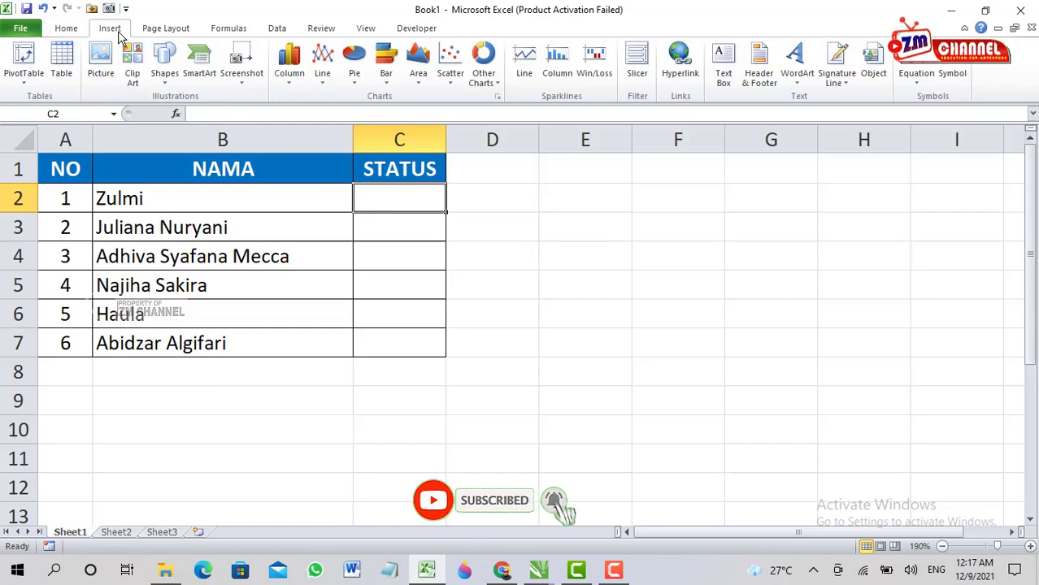
left_click(953, 74)
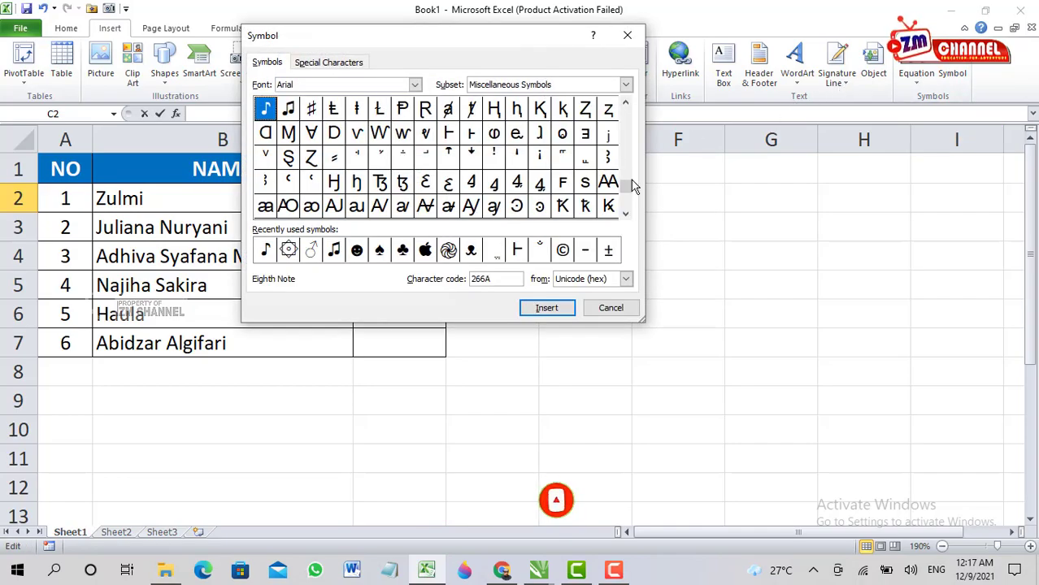
left_click_drag(626, 193, 626, 202)
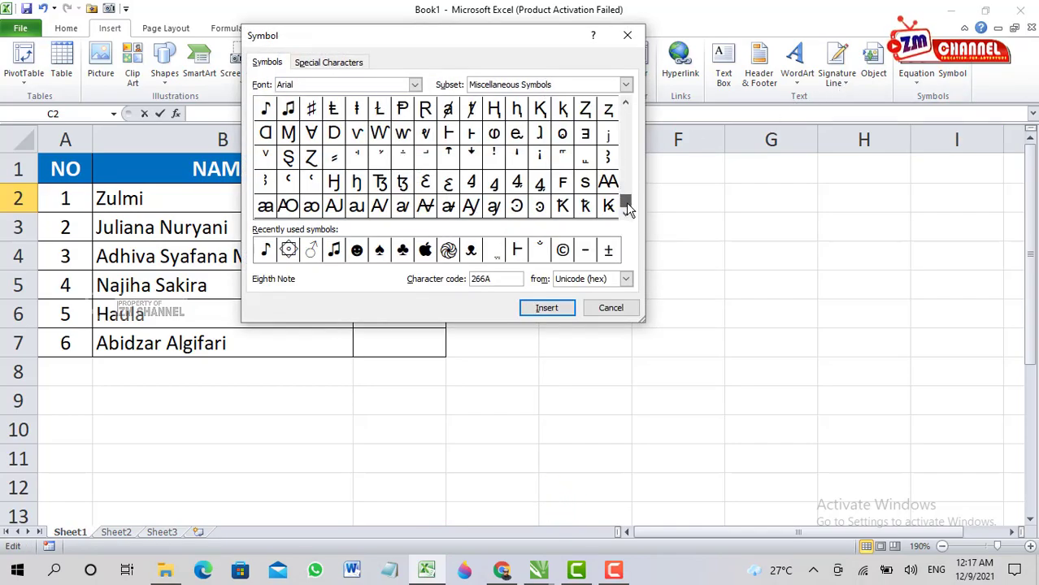
left_click(626, 104)
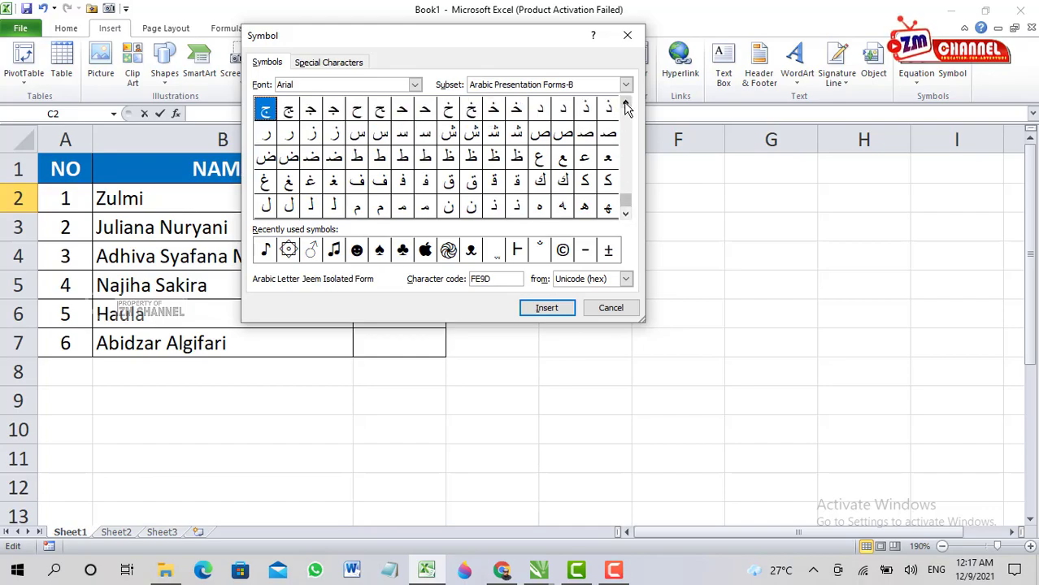
left_click(626, 106)
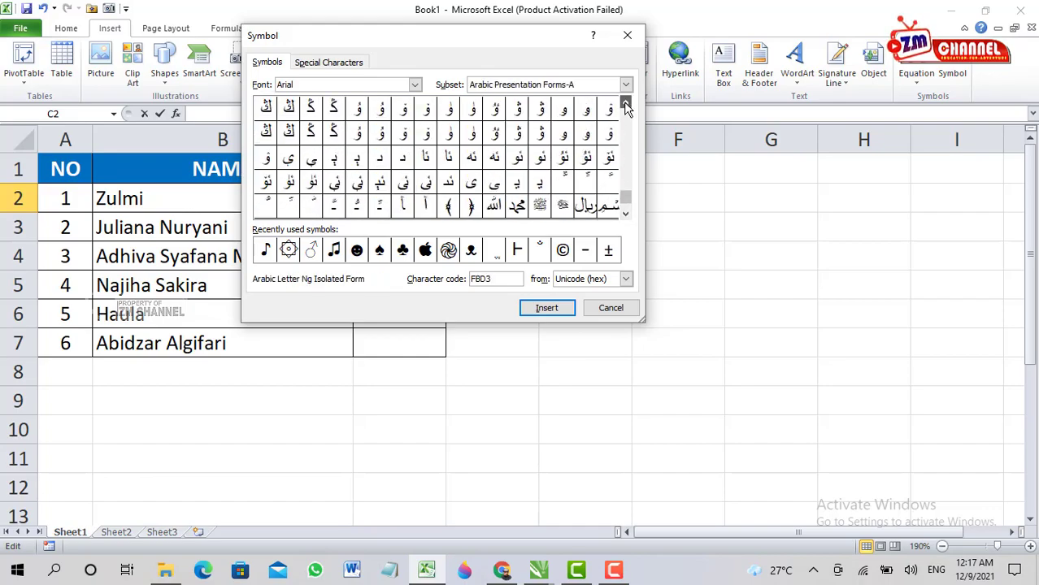
left_click(622, 314)
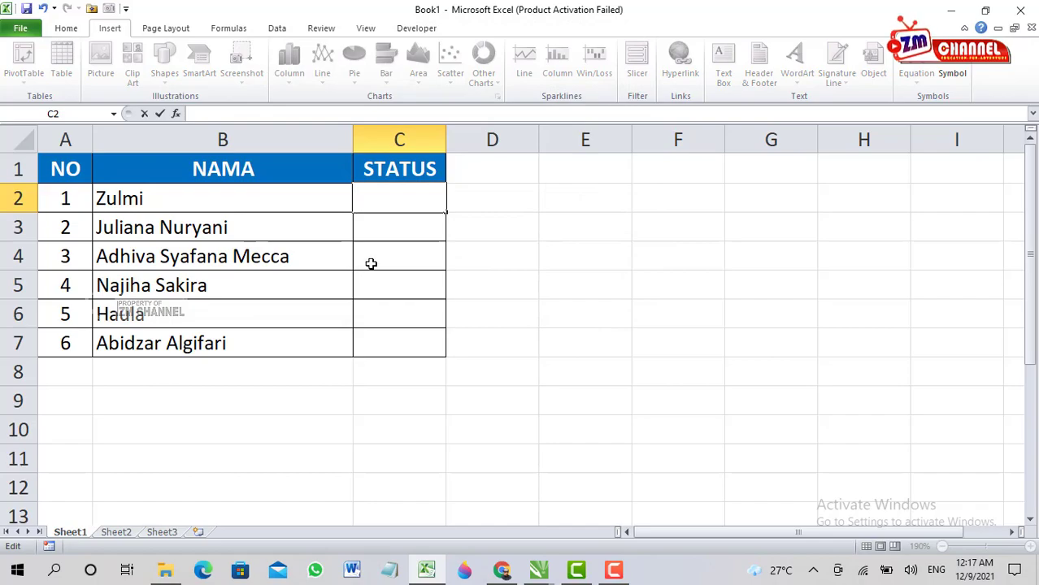
left_click(372, 257)
left_click(384, 227)
Select the STATUS cells C2 to C7, then clear that selection
left_click(425, 272)
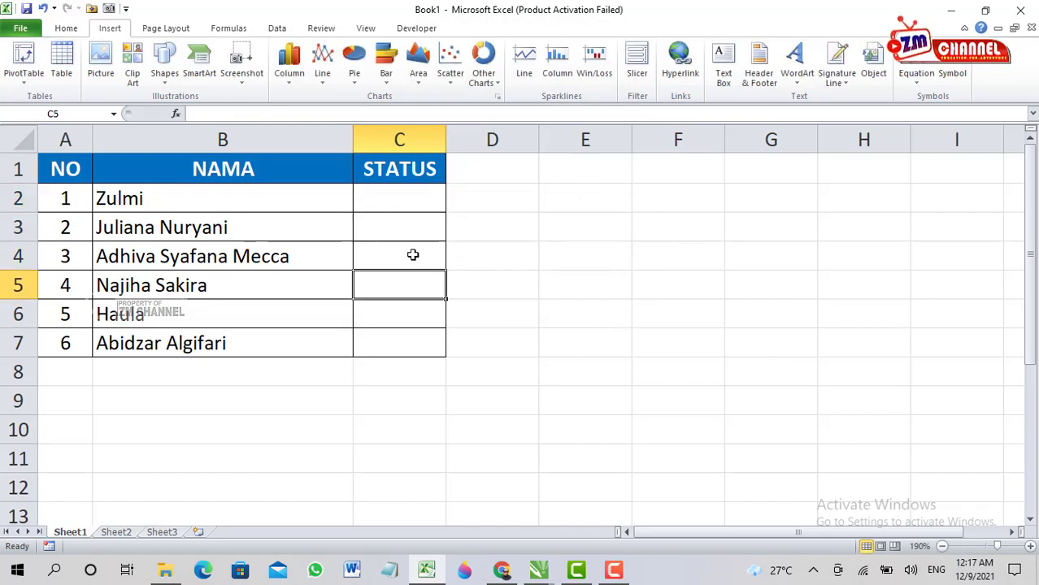
left_click(411, 249)
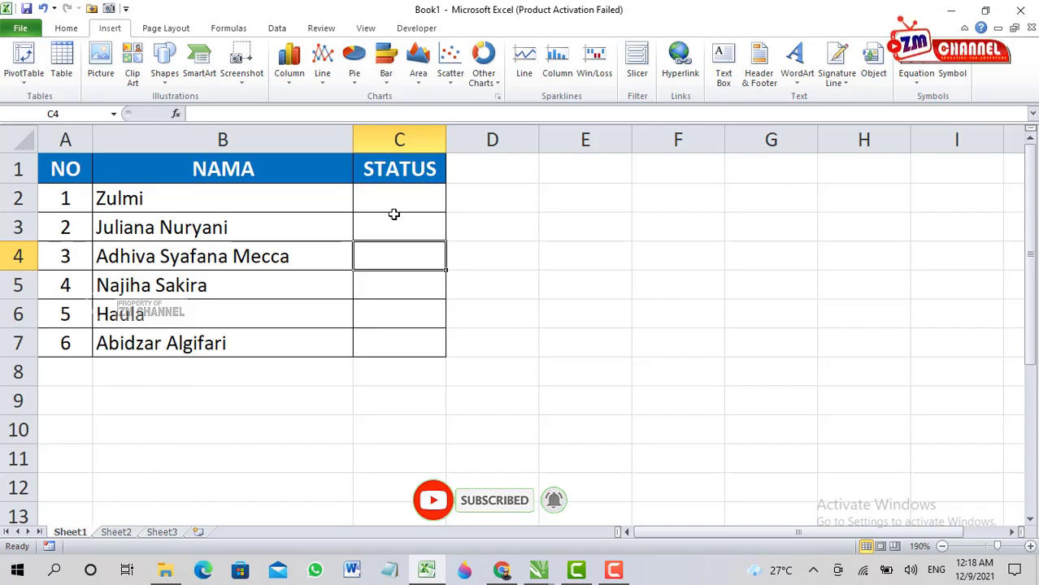
left_click(396, 205)
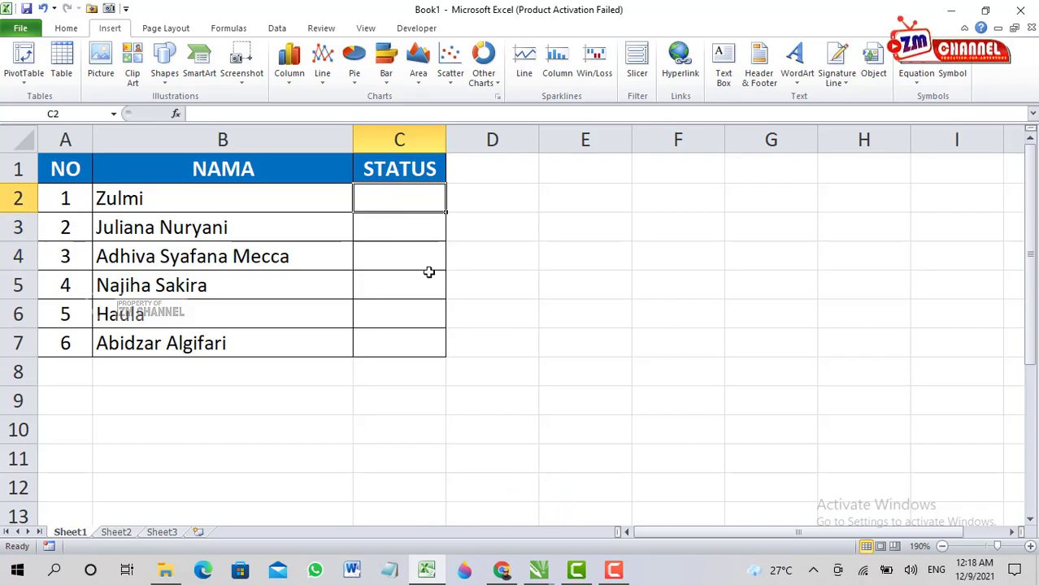
left_click(419, 297)
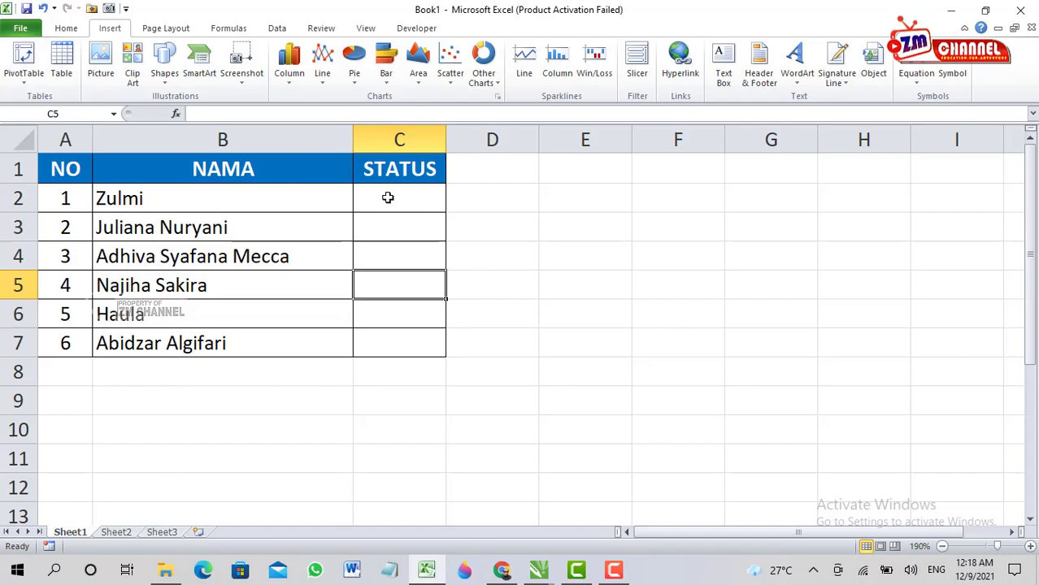
left_click_drag(388, 198, 388, 343)
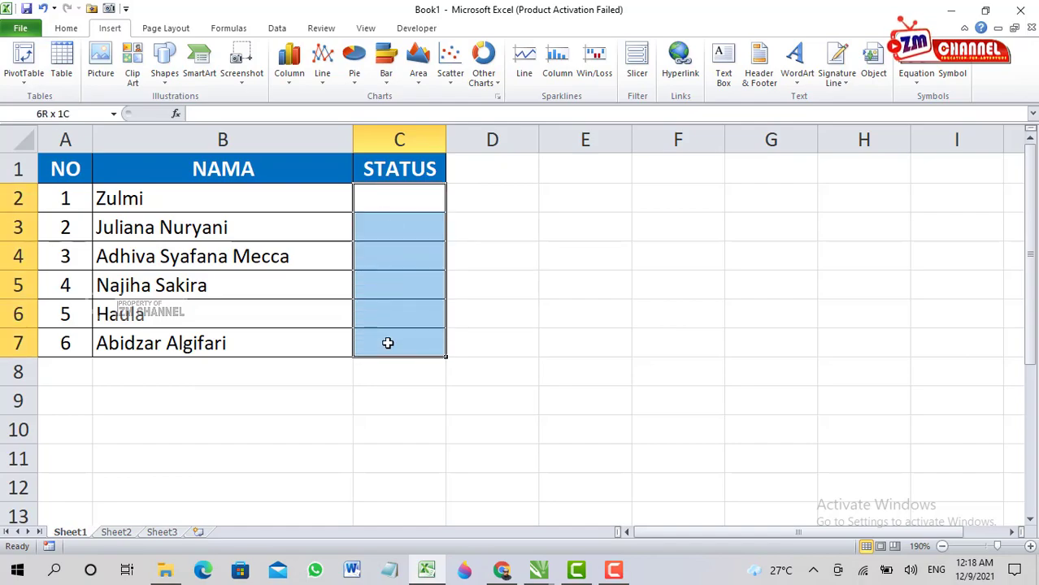
left_click(501, 297)
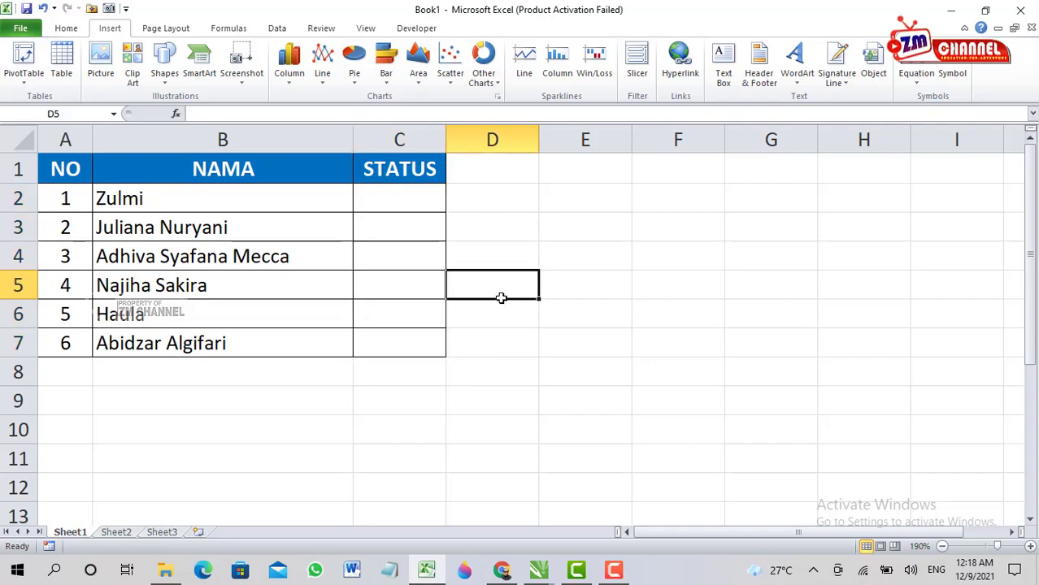
left_click_drag(412, 199, 423, 343)
left_click(197, 246)
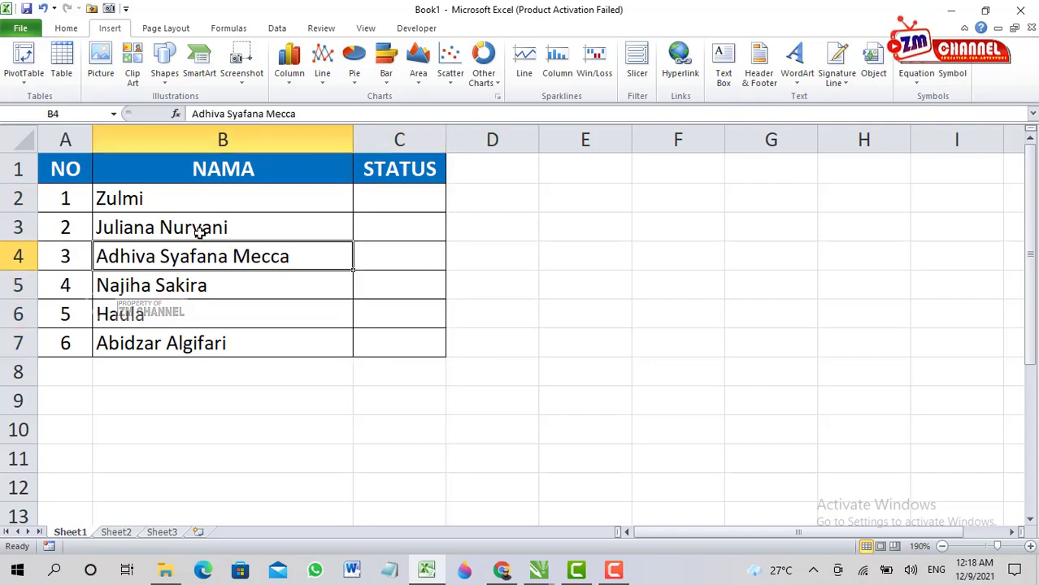
Select the NO and NAMA header cells and the row 4 cells of the table
left_click_drag(77, 169, 367, 170)
left_click(63, 169)
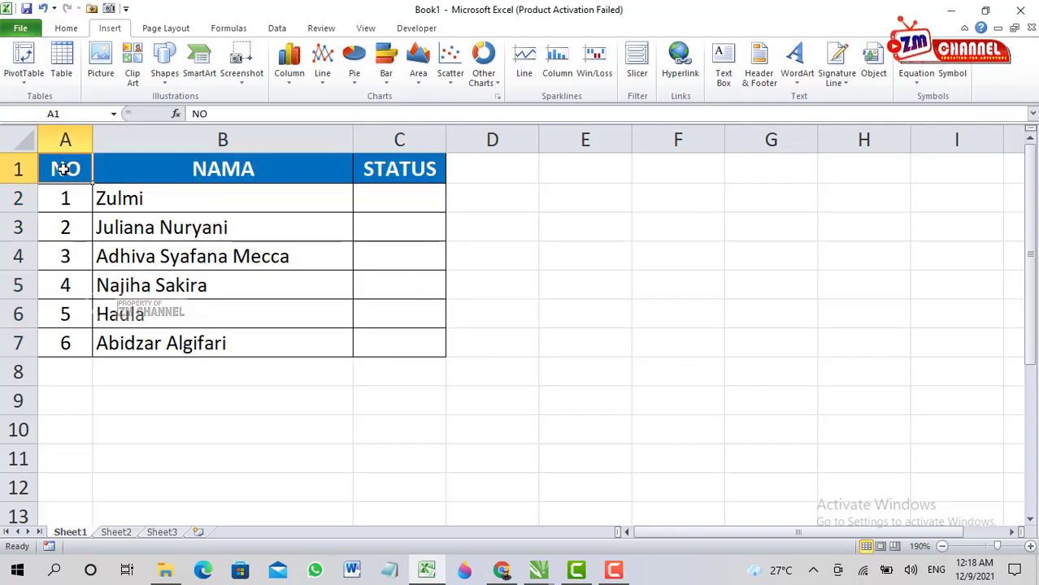
left_click(191, 169)
left_click(260, 256)
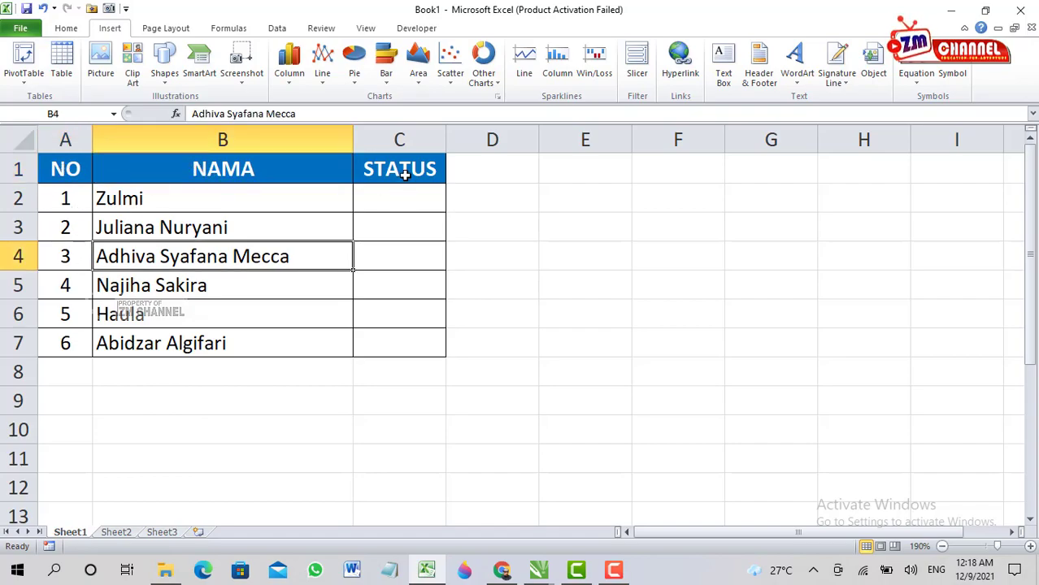
left_click(405, 246)
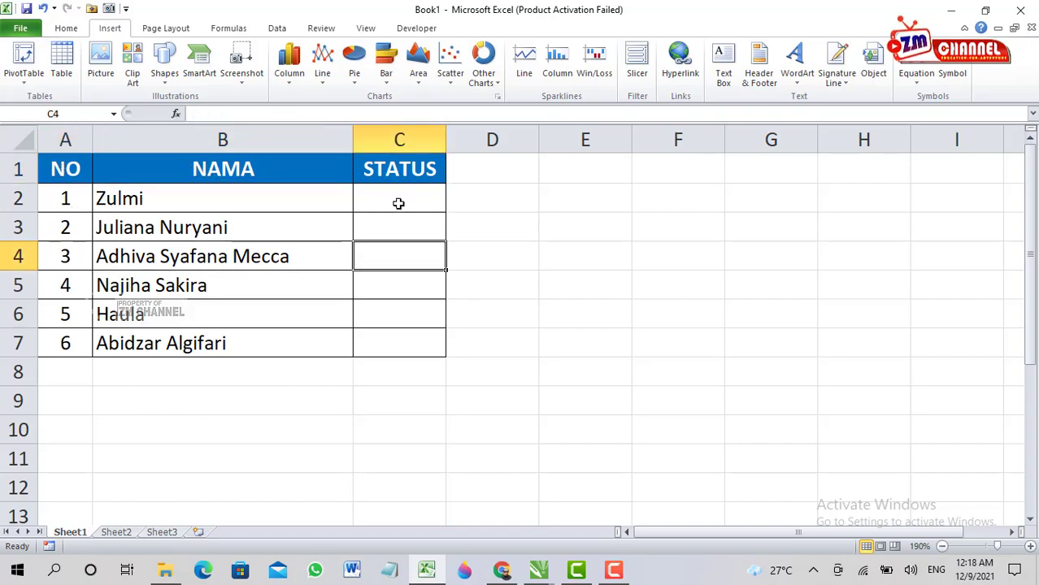
Select the empty STATUS cells C2 through C7 as one range
left_click(394, 203)
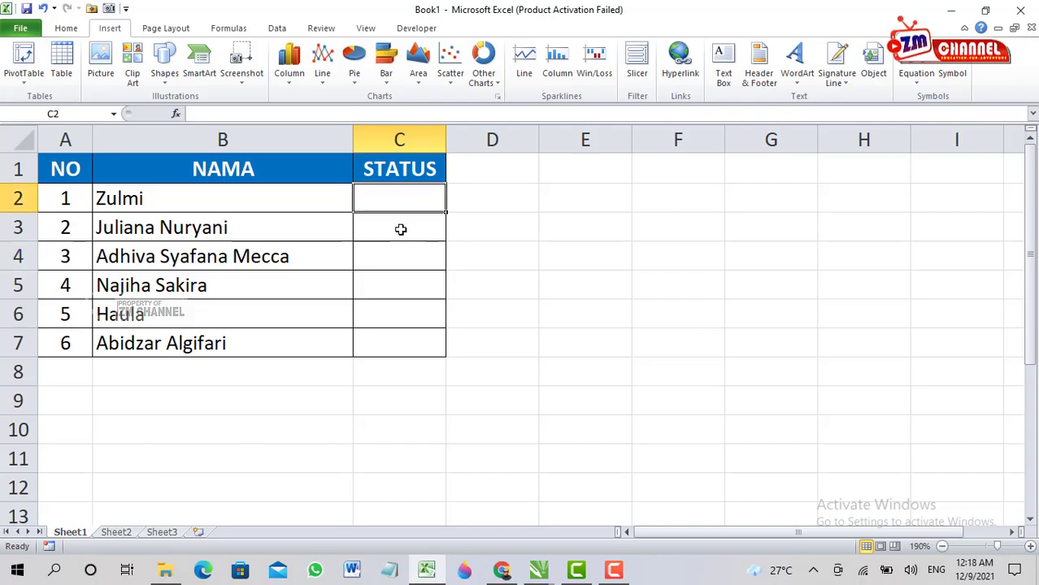
left_click(401, 229)
left_click(394, 199)
left_click(404, 237)
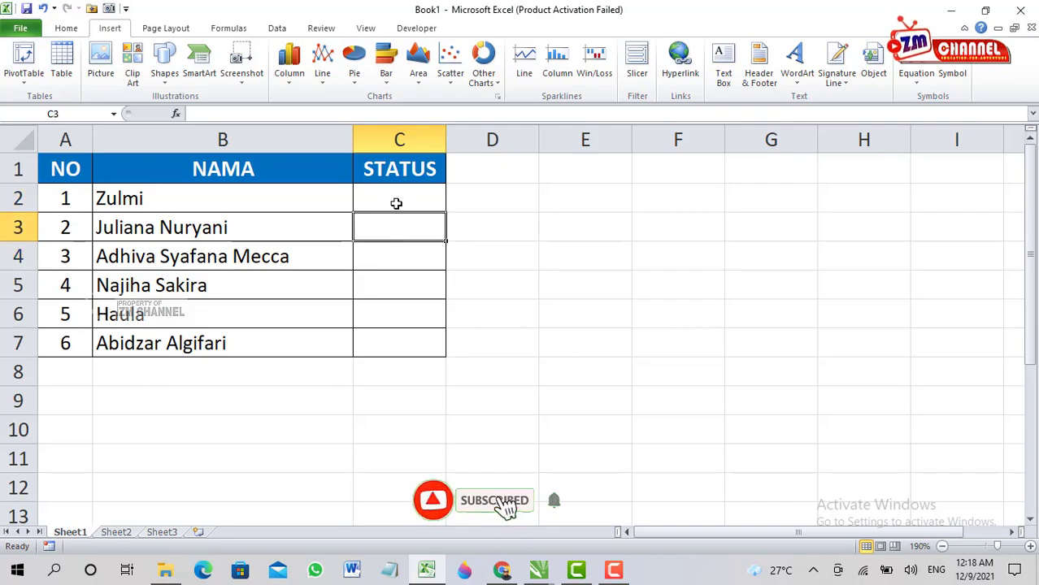
left_click(396, 203)
left_click(400, 226)
left_click_drag(397, 197, 410, 344)
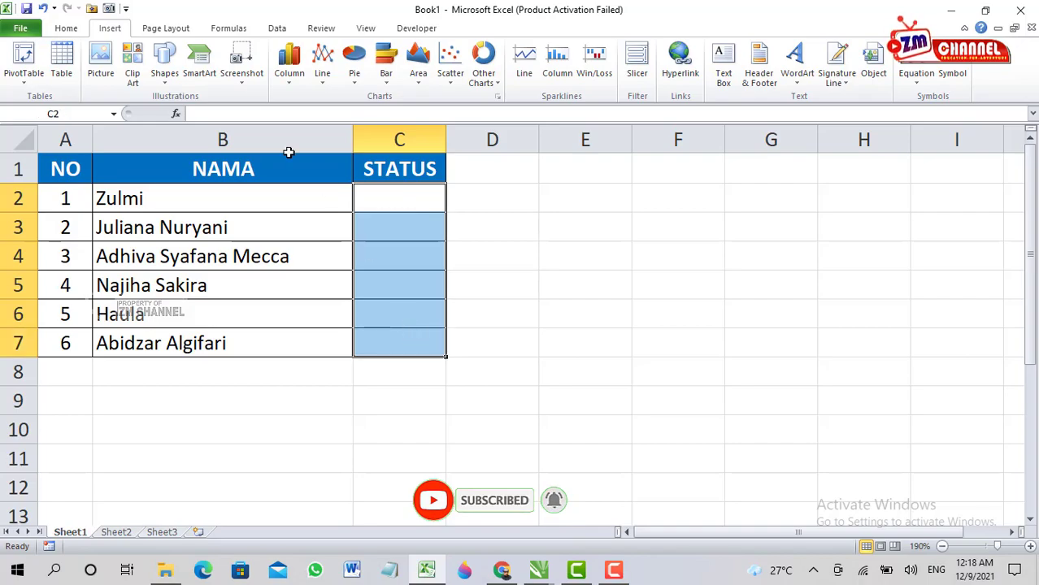
Apply the Wingdings 2 font to the selected STATUS cells and dismiss the activation prompt
left_click(70, 31)
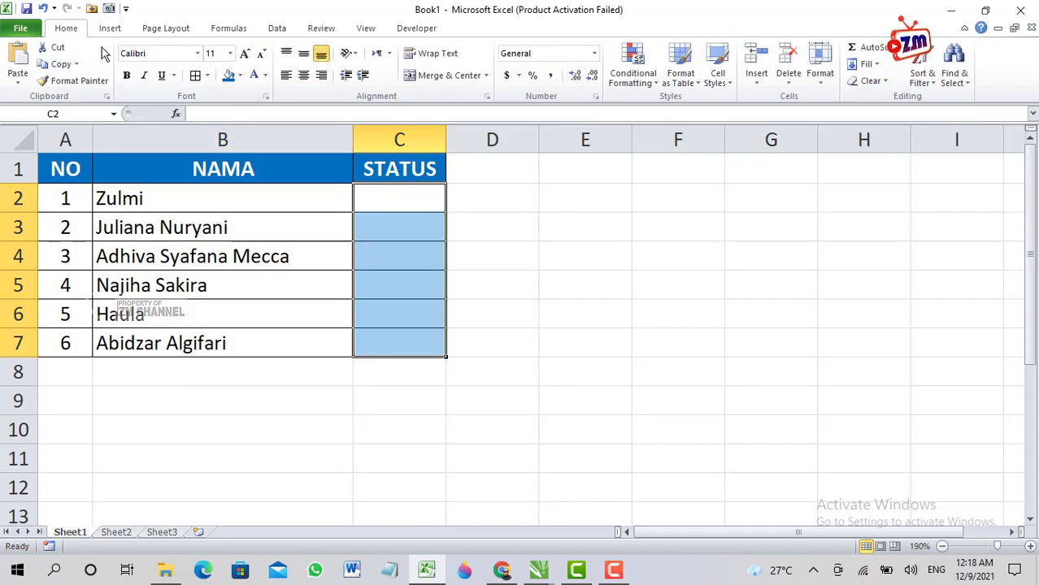
left_click(164, 55)
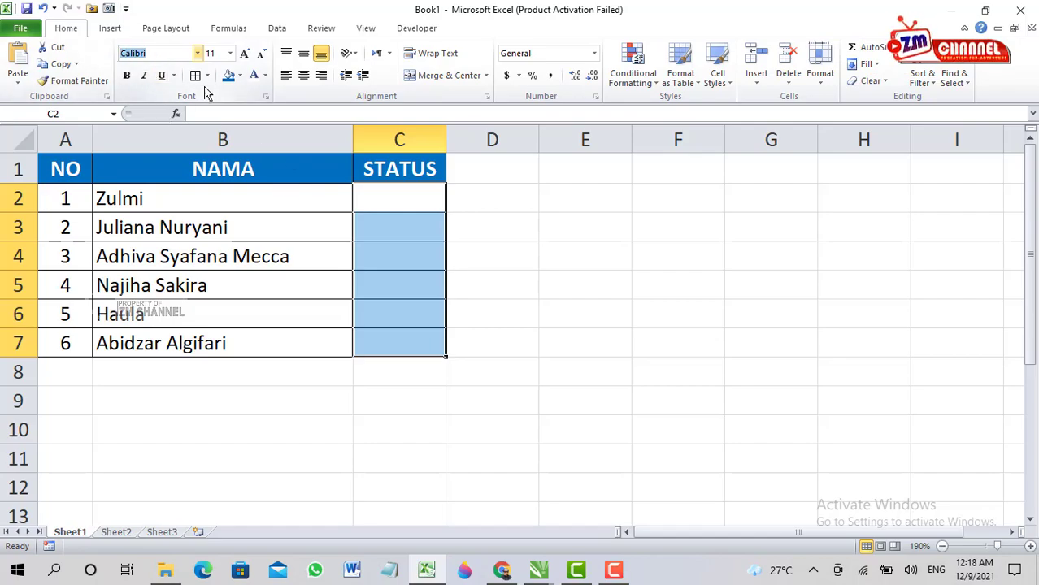
left_click(197, 54)
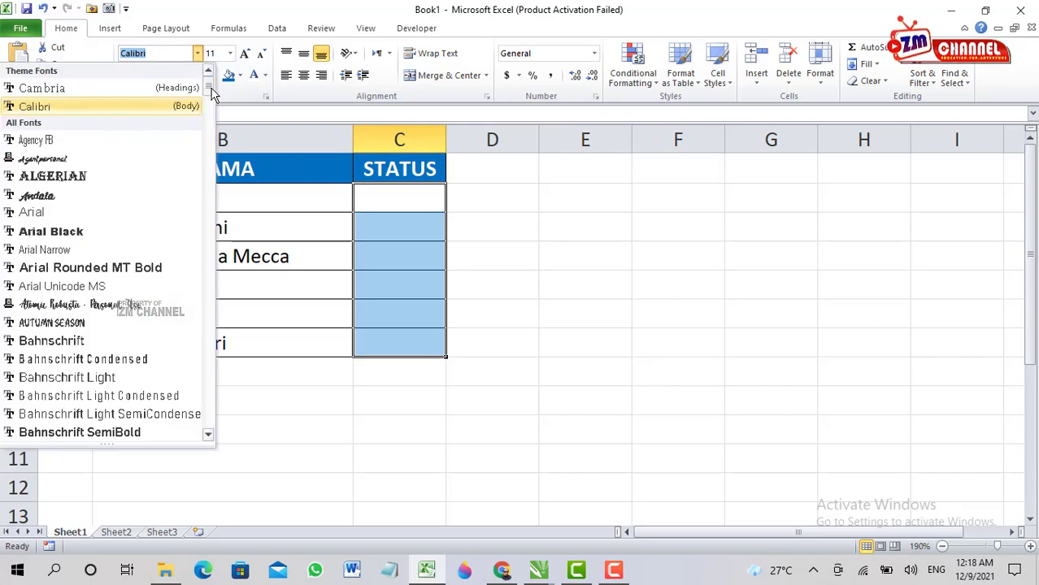
mouse_move(210, 91)
left_mouse_down()
mouse_move(227, 306)
mouse_move(207, 416)
left_mouse_up()
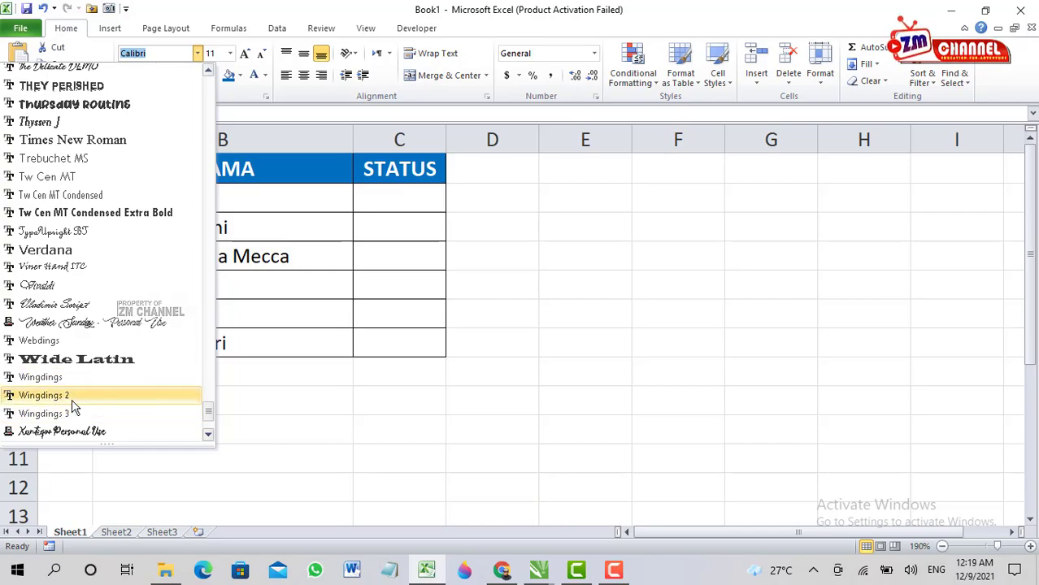
left_click(71, 398)
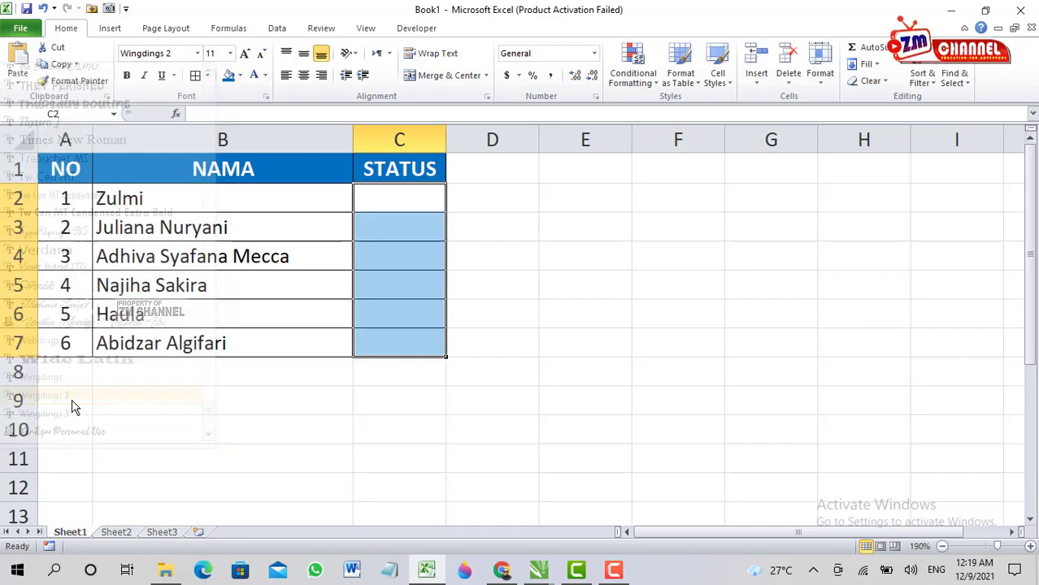
left_click(673, 429)
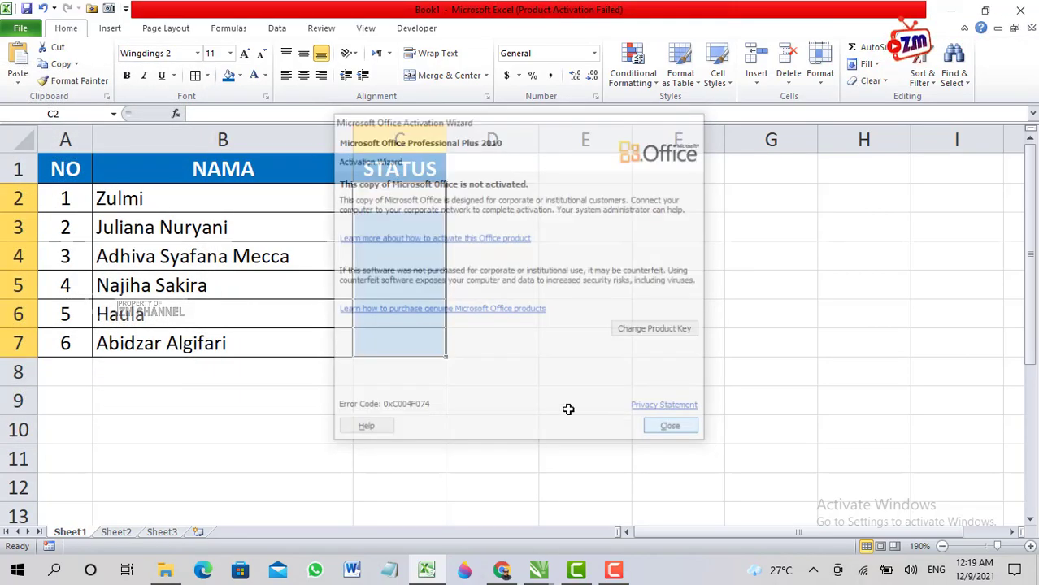
Move between STATUS cells and end with C2 selected
left_click(396, 302)
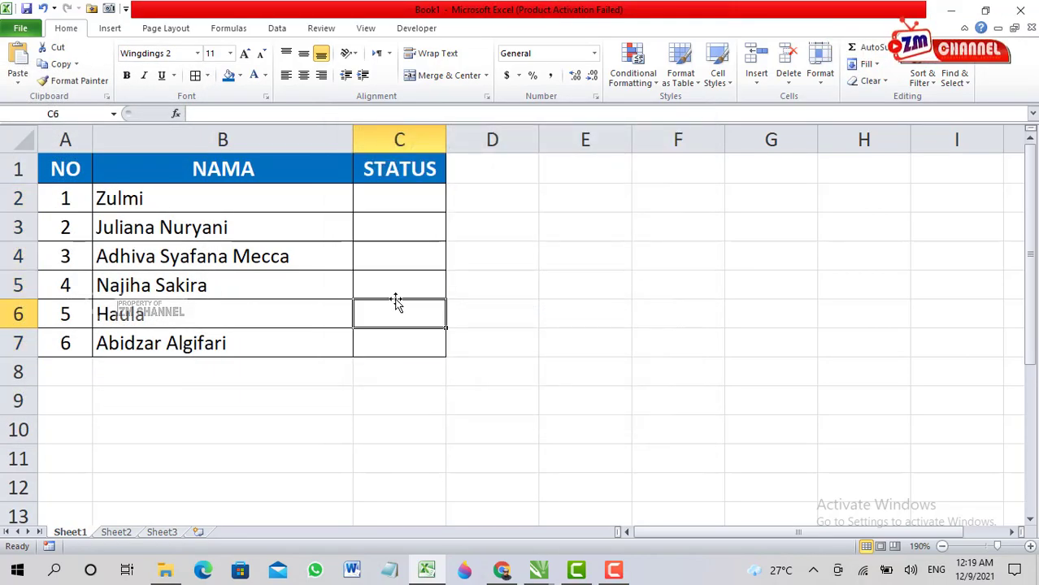
left_click(394, 204)
left_click(395, 244)
left_click(391, 195)
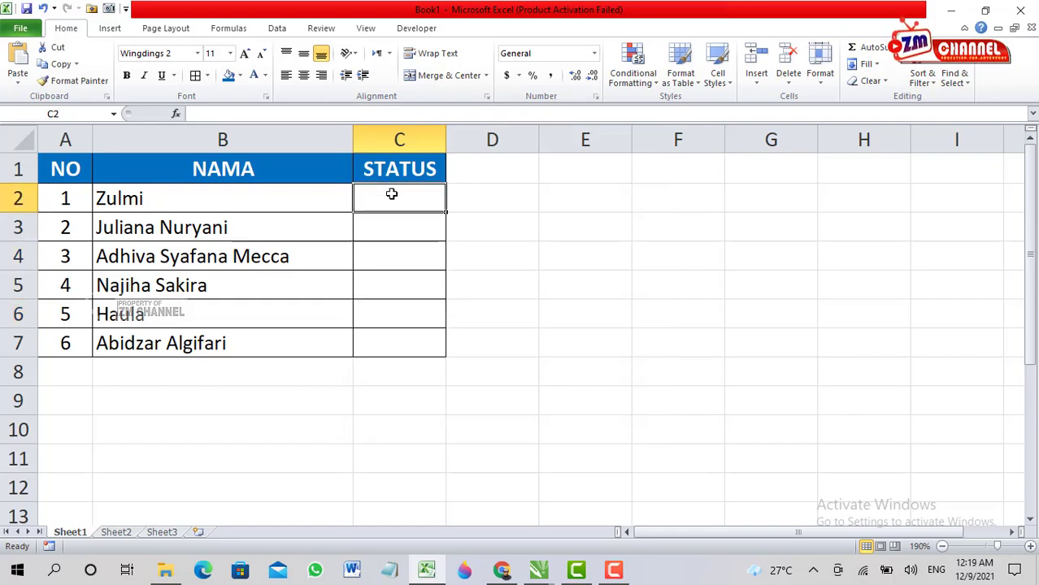
left_click(396, 247)
left_click(396, 205)
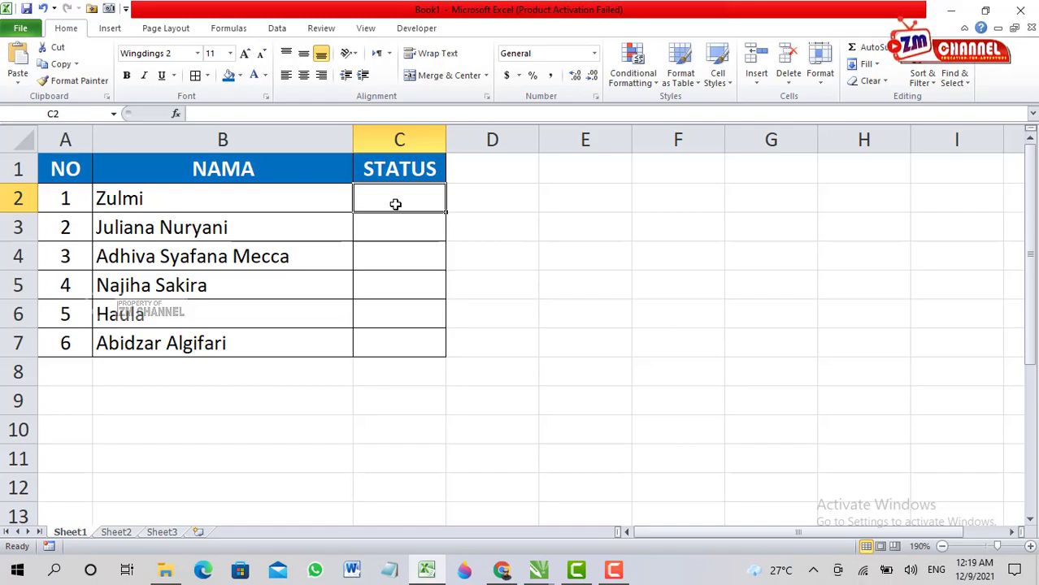
Type P in C2–C4 for check marks and O in C5–C7 for crosses
type("P")
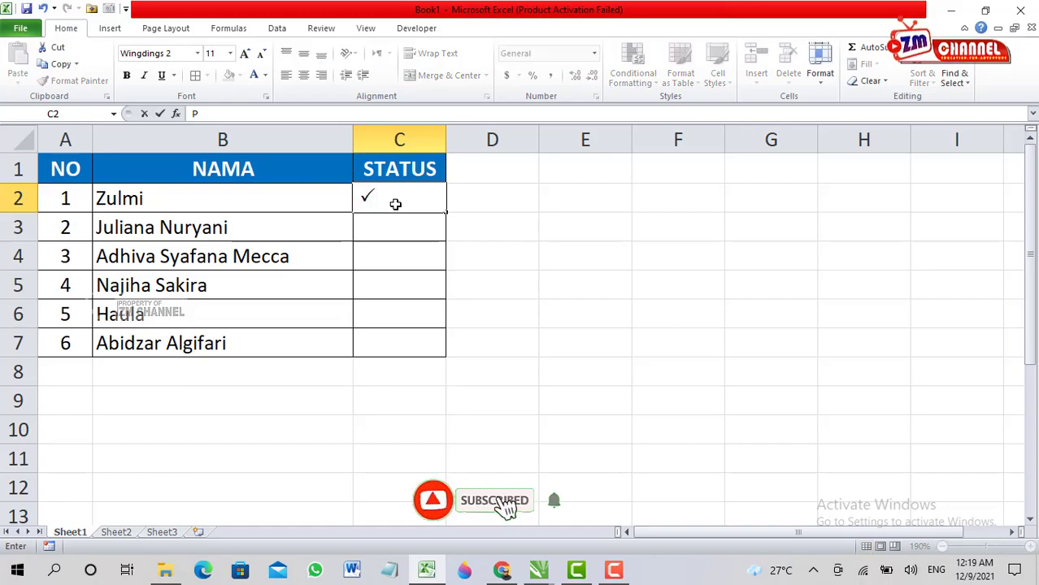
key("Return")
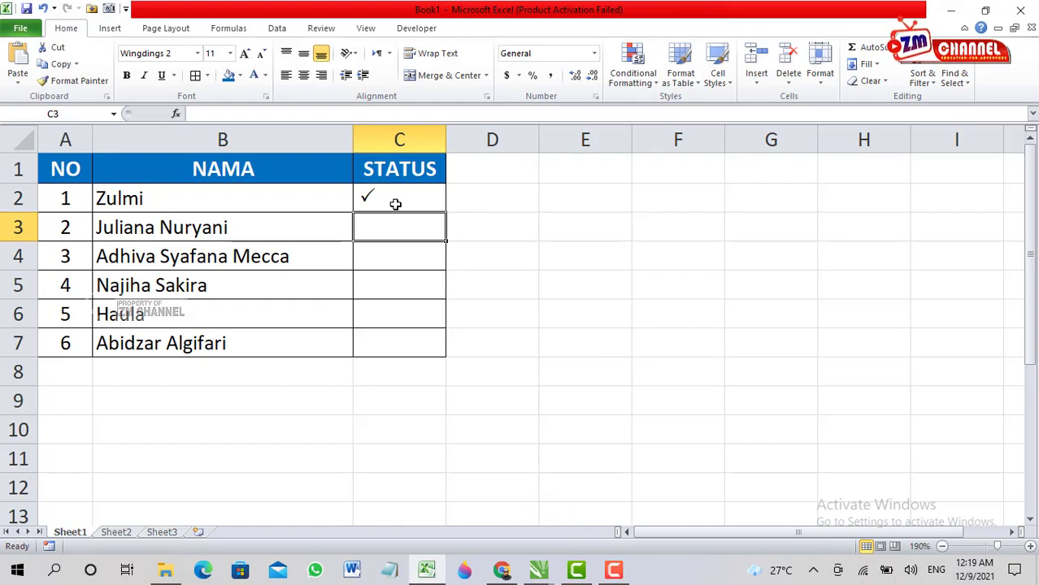
type("P")
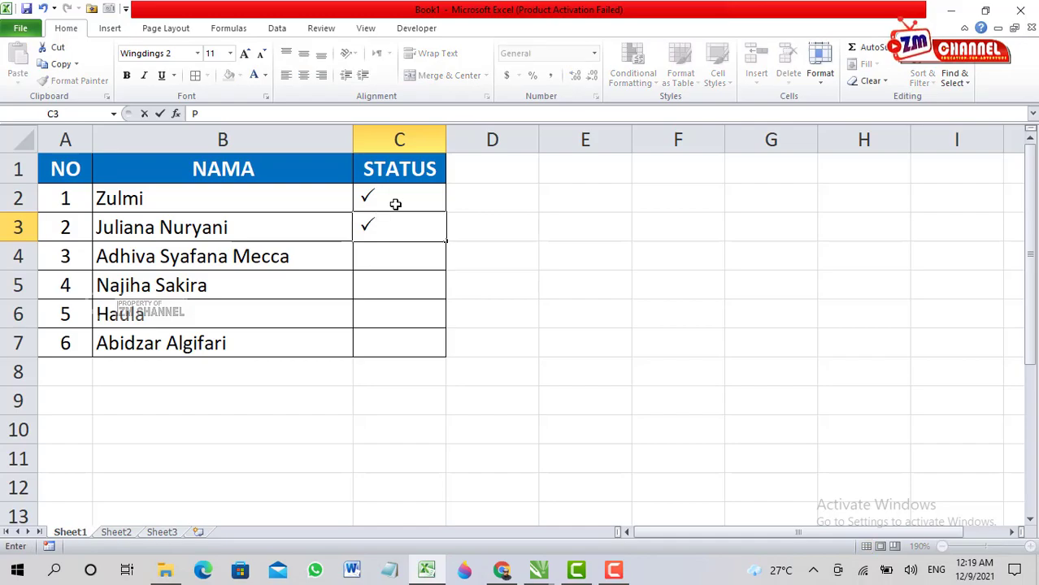
key("Return")
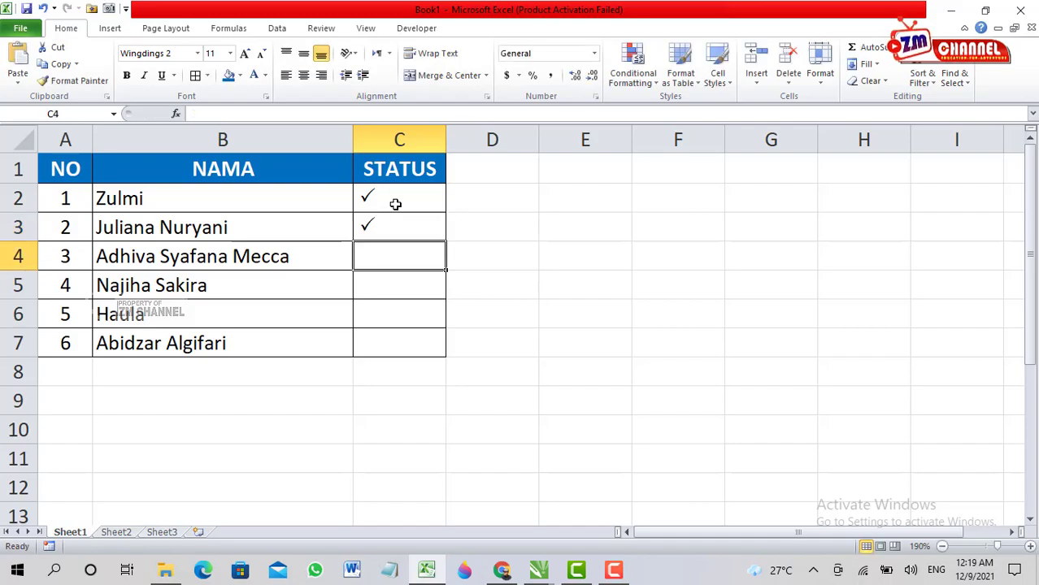
type("P")
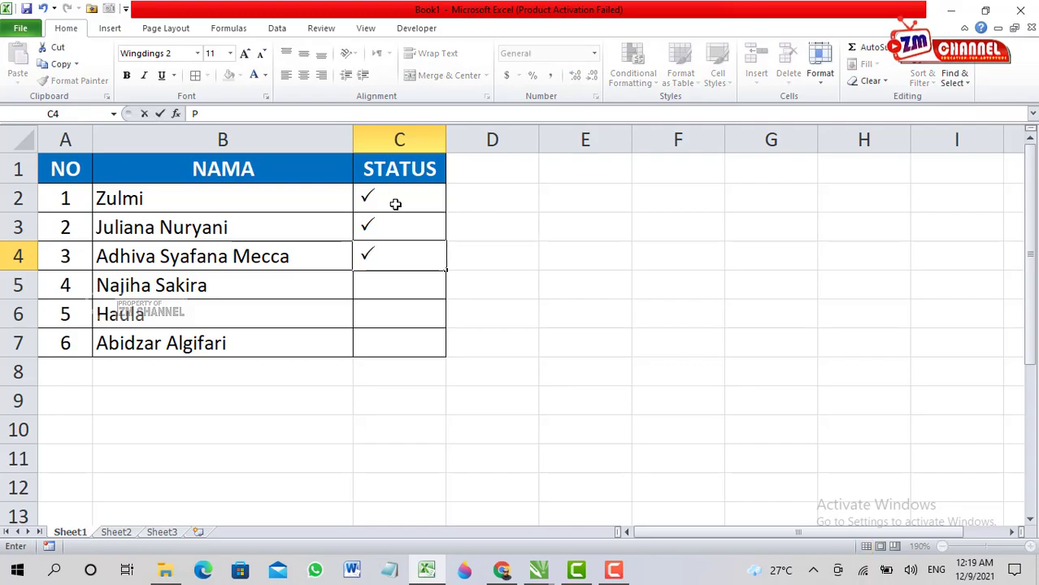
key("Return")
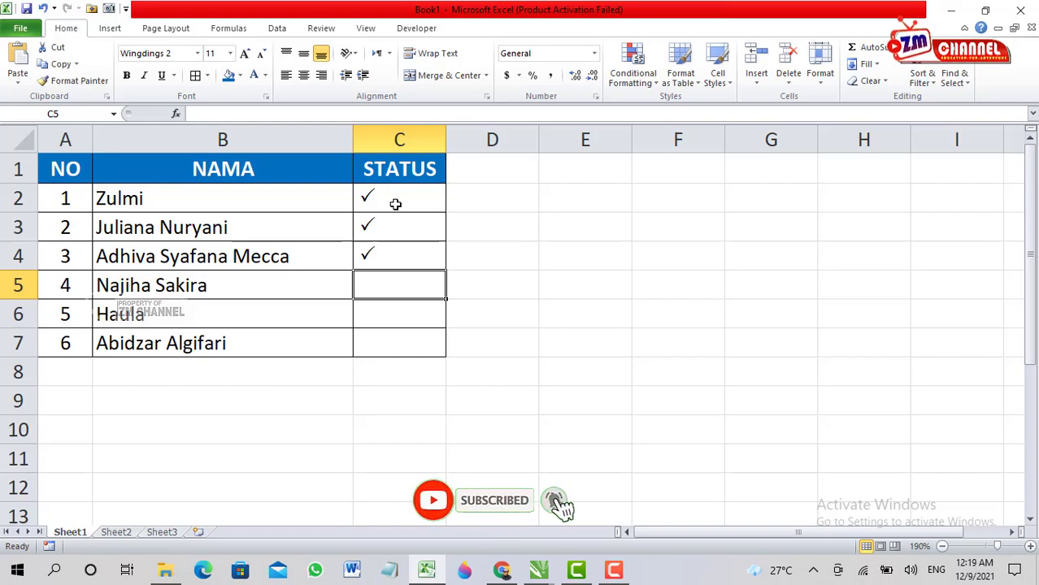
type("O")
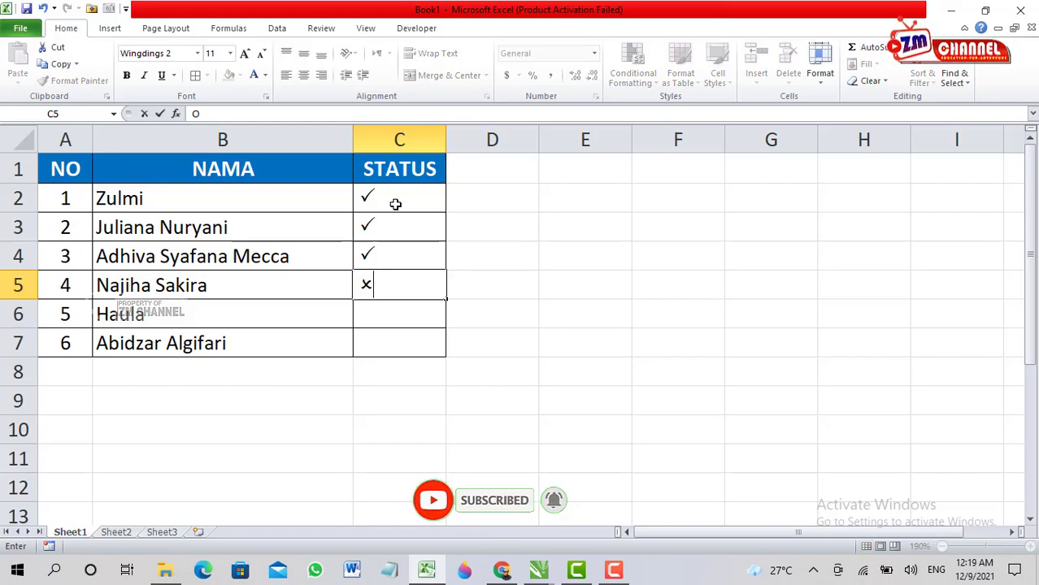
key("Return")
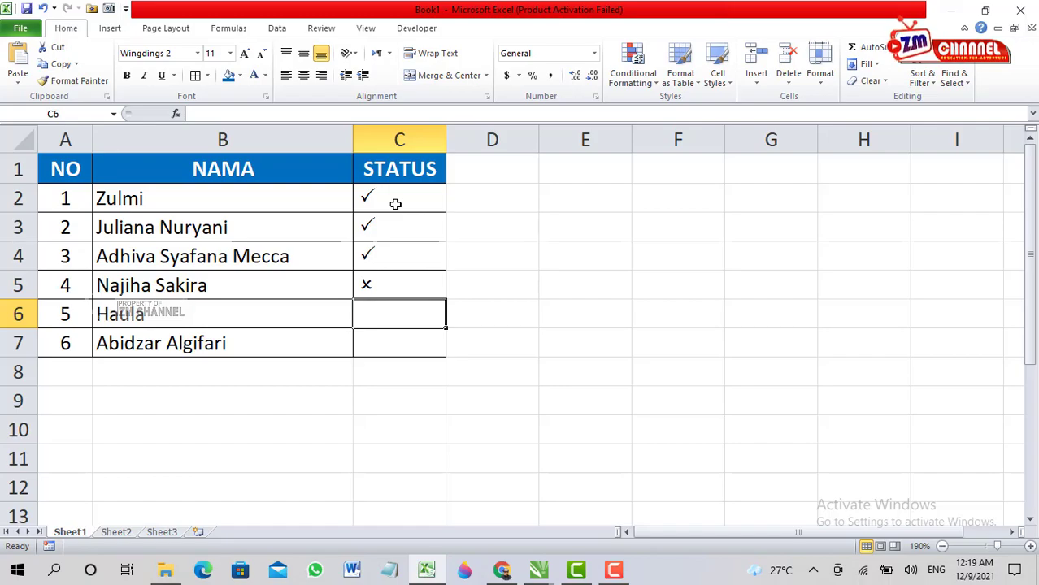
type("O")
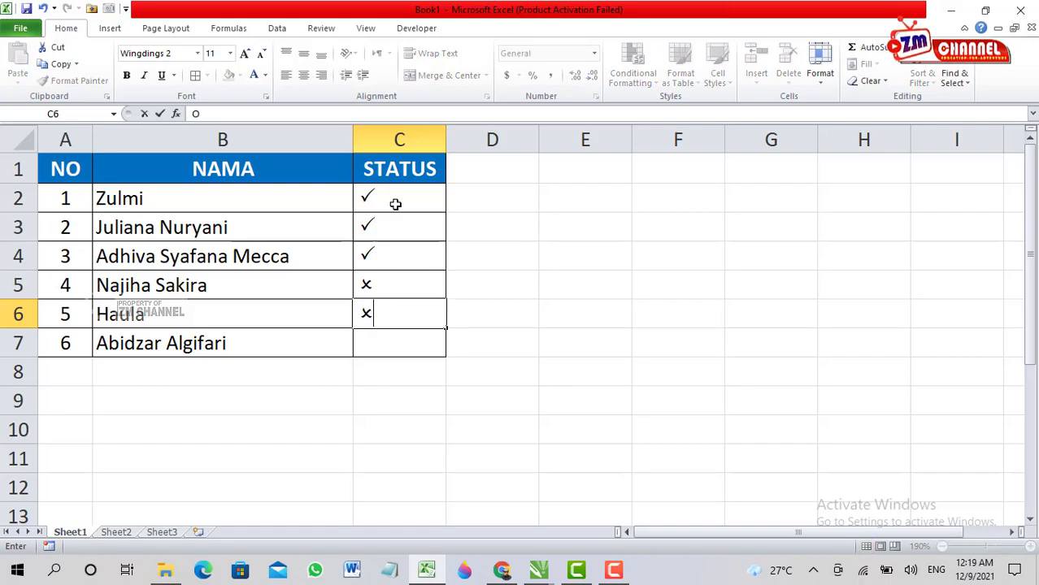
key("Return")
type("O")
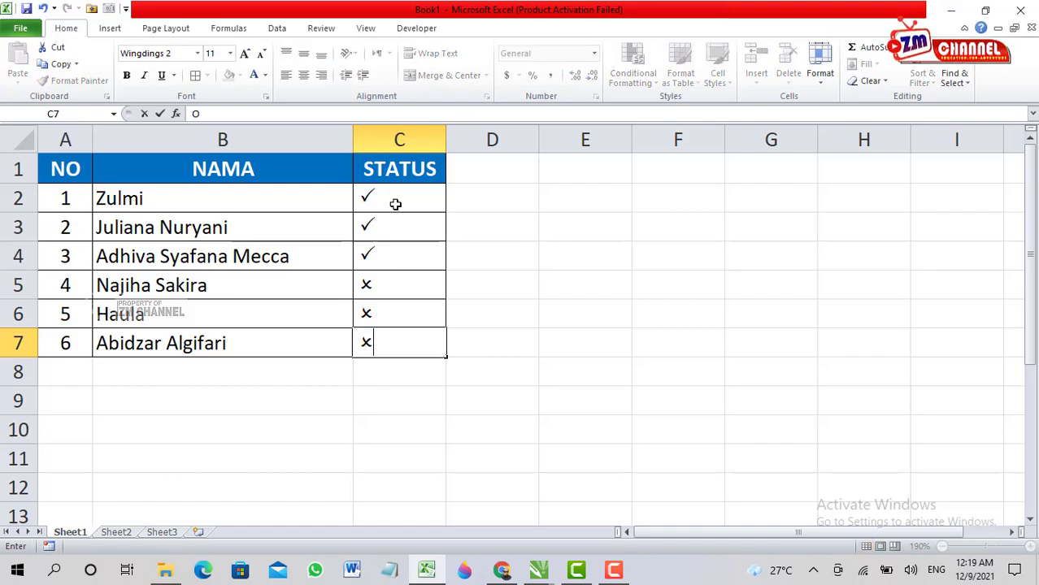
key("Return")
Center the six check and cross marks in C2:C7
left_click(605, 313)
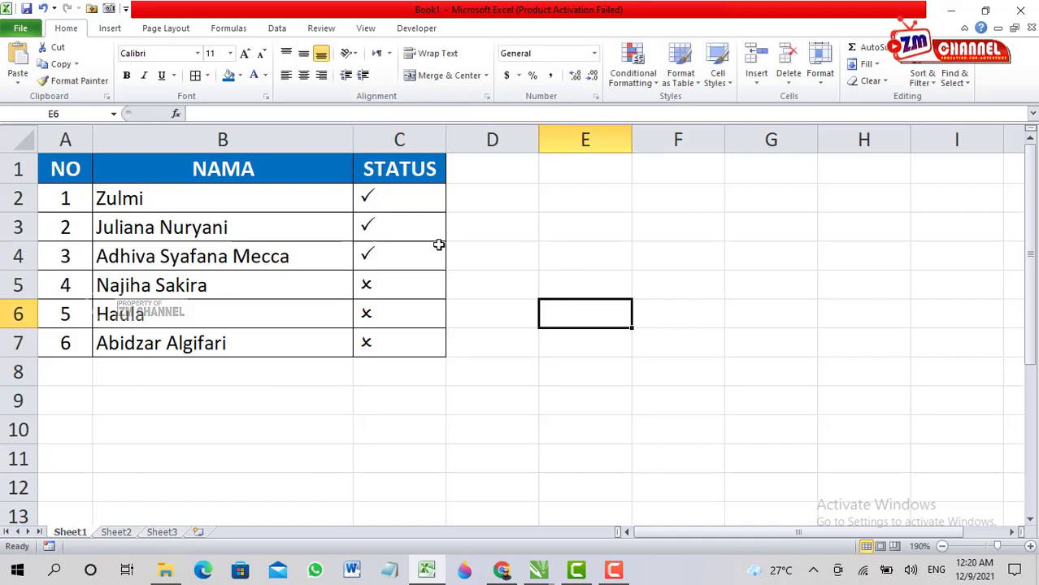
left_click_drag(389, 205, 393, 337)
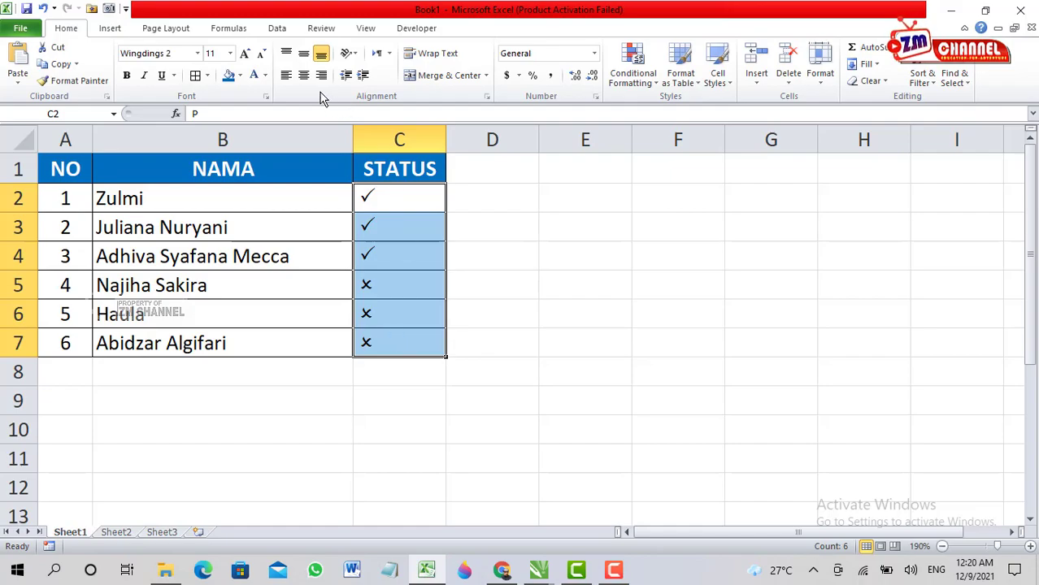
left_click(303, 74)
left_click(435, 275)
key("Up")
key("Up")
key("Up")
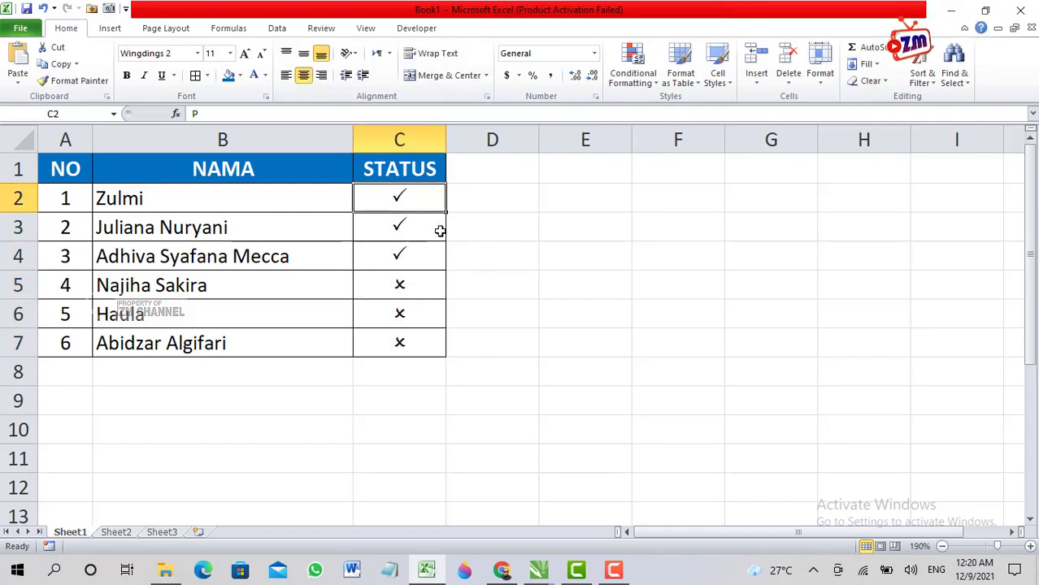
Inspect the centered marks, then select the cross marks in C6:C7
left_click(437, 272)
left_click(427, 230)
left_click(416, 199)
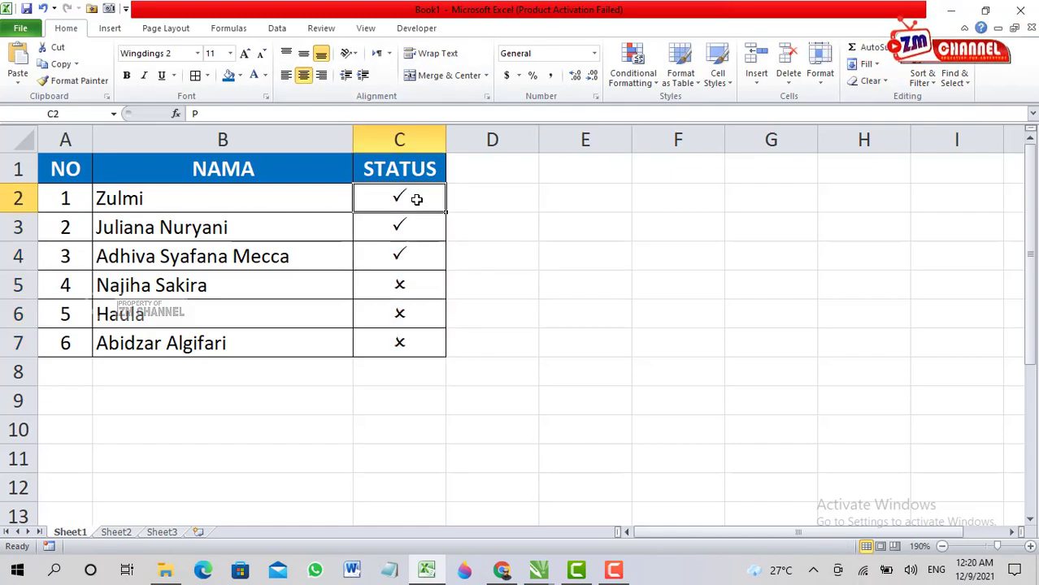
left_click(427, 266)
left_click(436, 341)
left_click(427, 317)
left_click(420, 337)
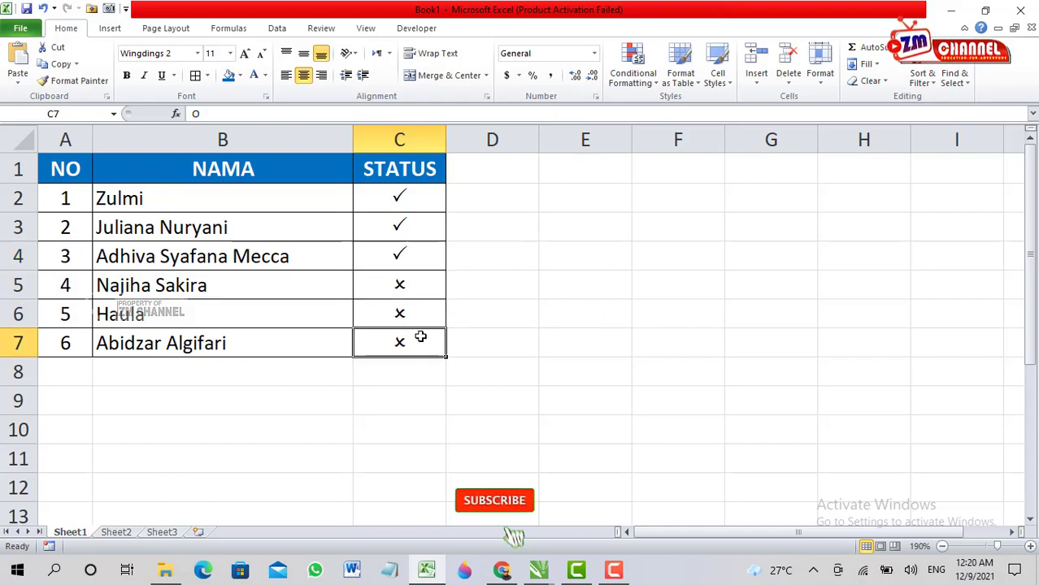
left_click_drag(408, 204, 413, 274)
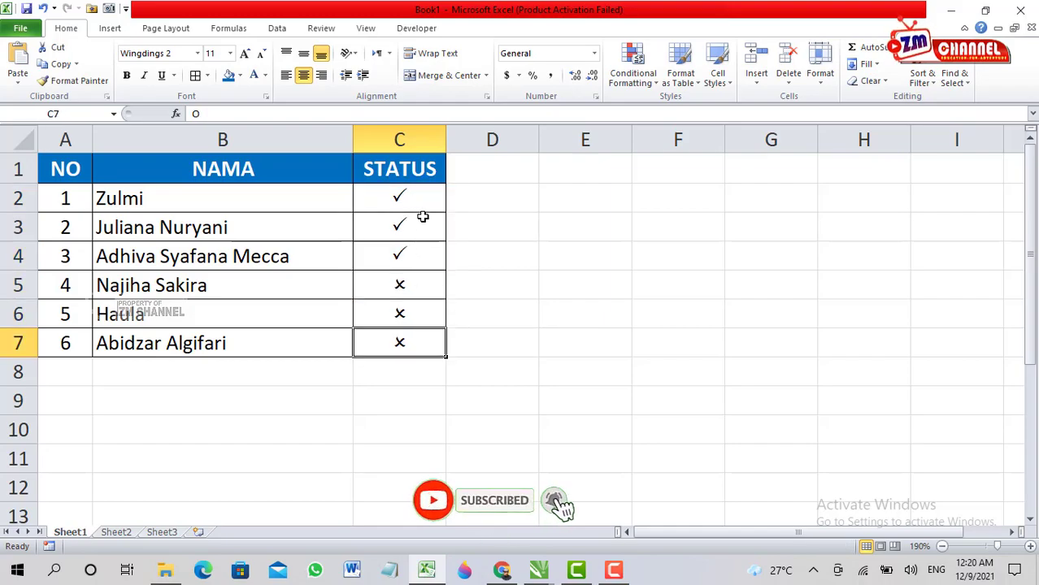
mouse_move(419, 199)
left_mouse_down()
mouse_move(422, 339)
mouse_move(447, 445)
left_mouse_up()
Fill the crosses down to row 10, then select the STATUS cells and delete all marks
left_click(532, 407)
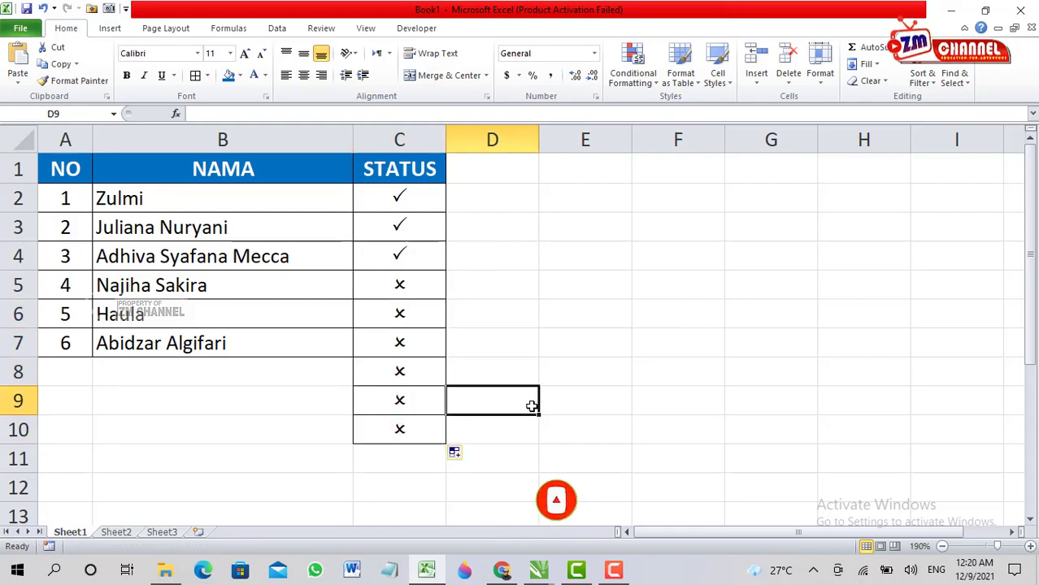
left_click(408, 205)
left_click(408, 259)
left_click_drag(408, 209, 399, 427)
left_click(471, 376)
mouse_move(399, 200)
left_mouse_down()
mouse_move(400, 426)
mouse_move(432, 426)
left_mouse_up()
key("Delete")
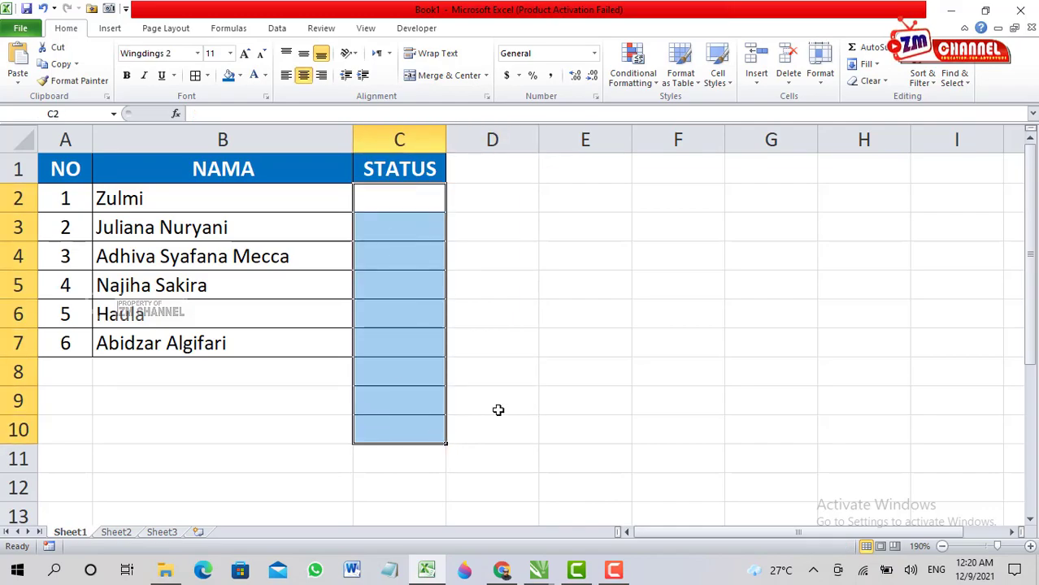
Type a test entry 'ggigu' in C2 and erase it
left_click(492, 374)
left_click(385, 197)
type("ggigu")
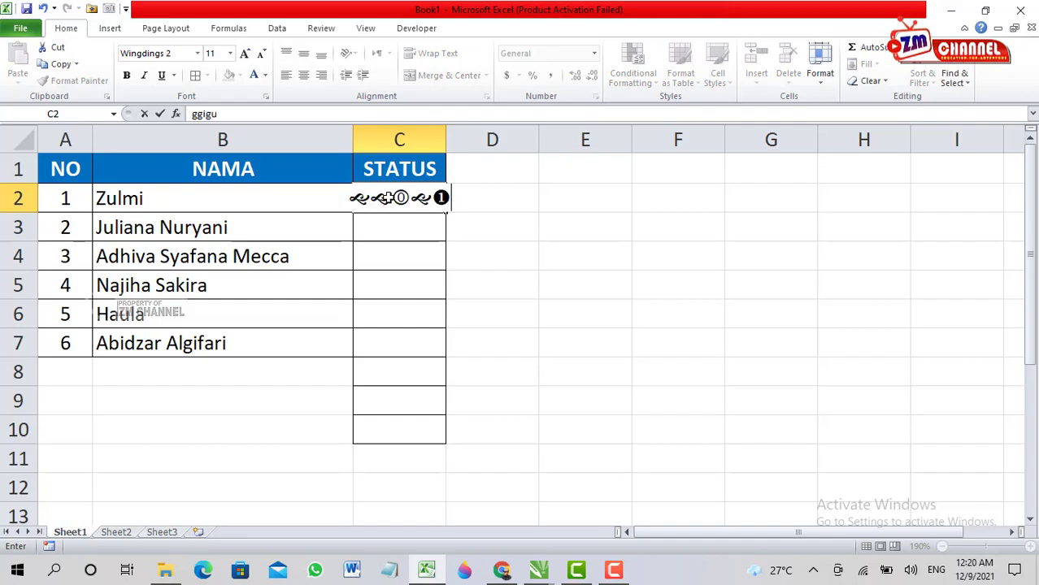
key("BackSpace")
key("BackSpace")
key("BackSpace")
key("BackSpace")
key("BackSpace")
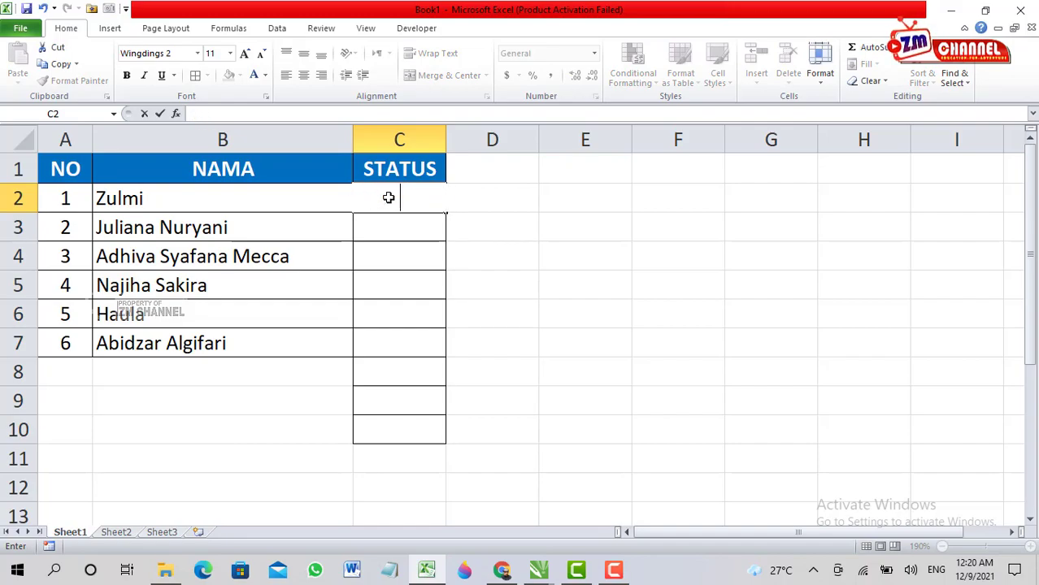
left_click(496, 266)
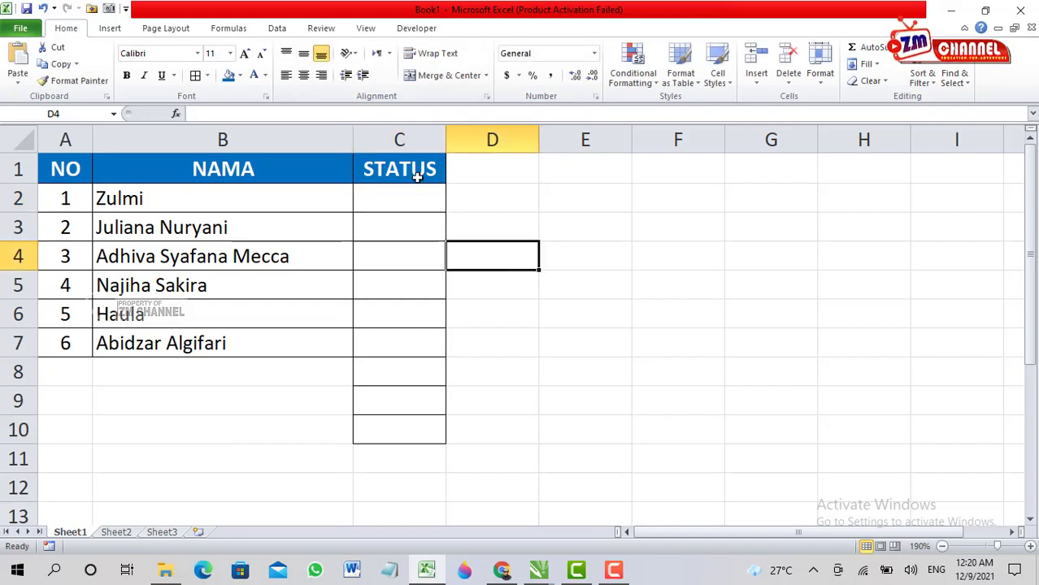
Select the STATUS header C1, then select the empty cells below it
left_click(414, 178)
left_click(496, 278)
left_click(411, 177)
left_click(411, 176)
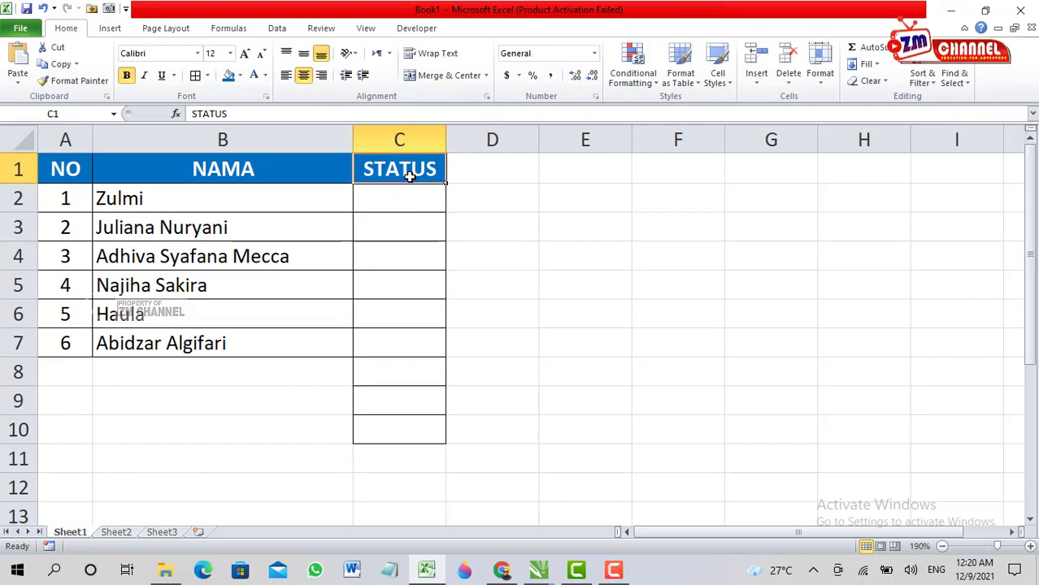
left_click(473, 260)
left_click(407, 169)
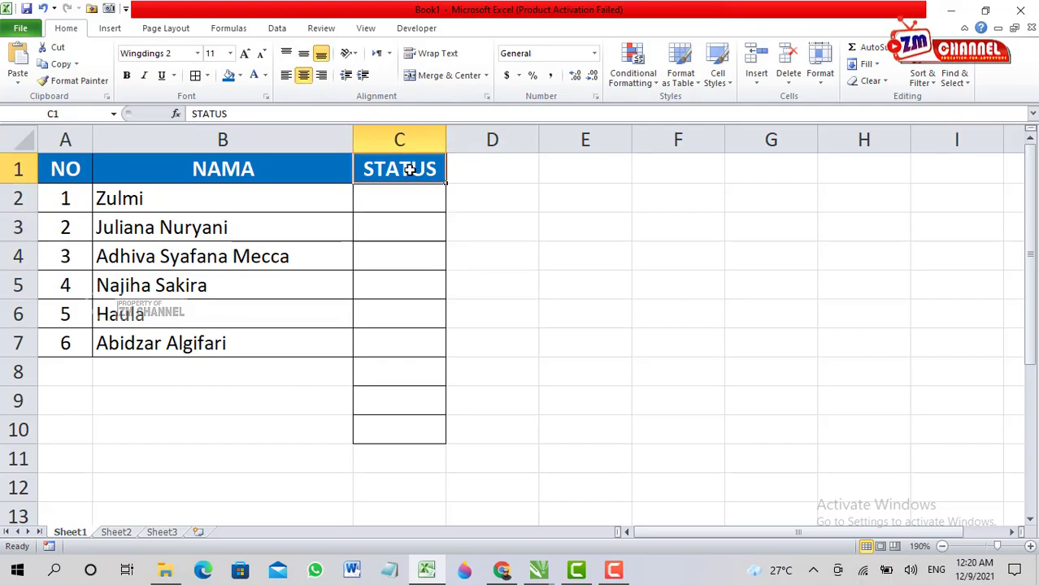
left_click_drag(407, 197, 429, 424)
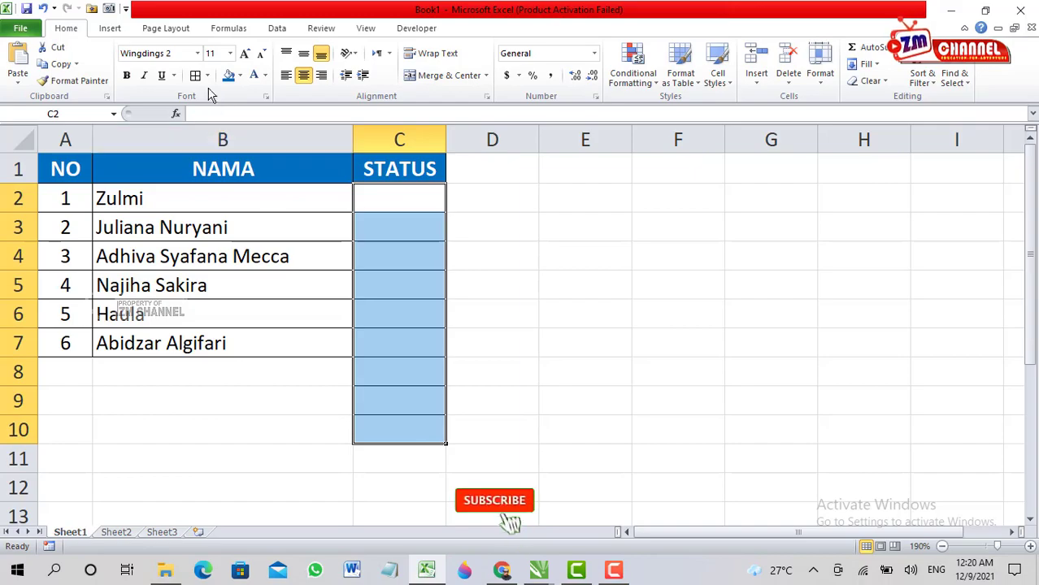
Change the selected STATUS cells to the Calibri font
left_click(196, 54)
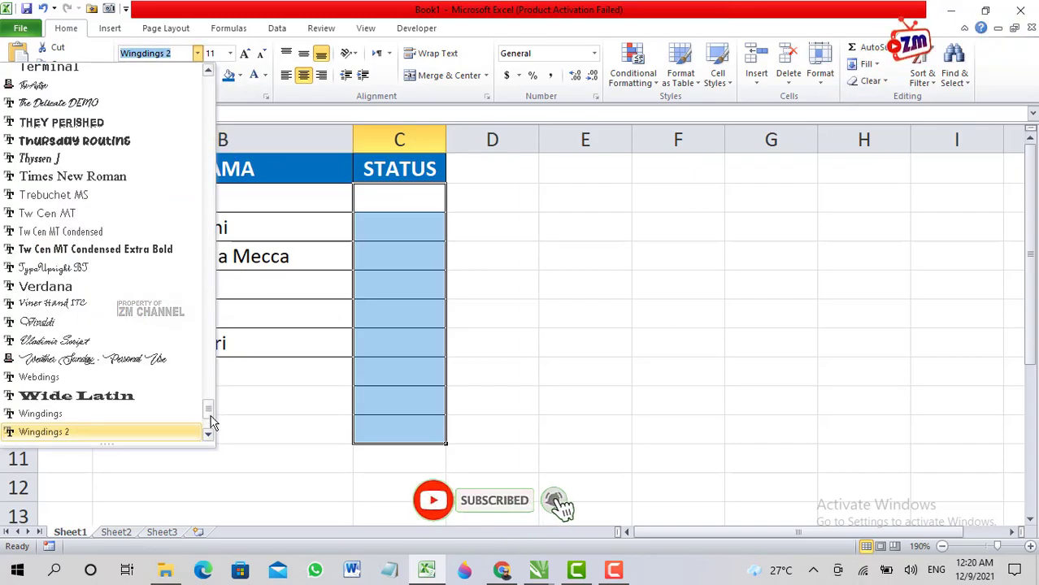
left_click_drag(210, 418, 209, 79)
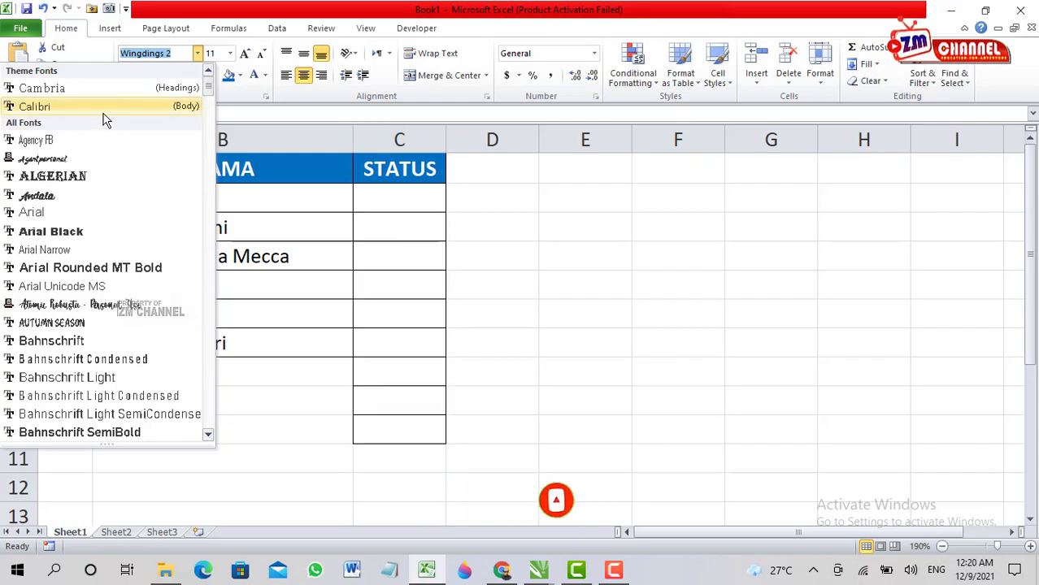
left_click(34, 107)
Test typing 'hgggdfdfj' in C2, erase it, and reselect C2:C10
left_click(396, 202)
type("hg")
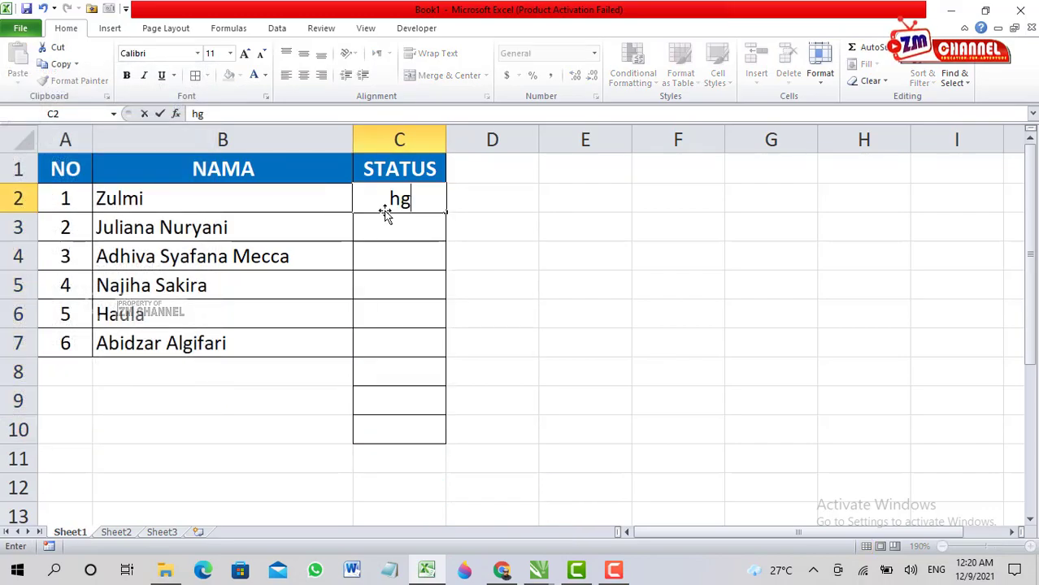
type("ggdfdfj")
key("BackSpace")
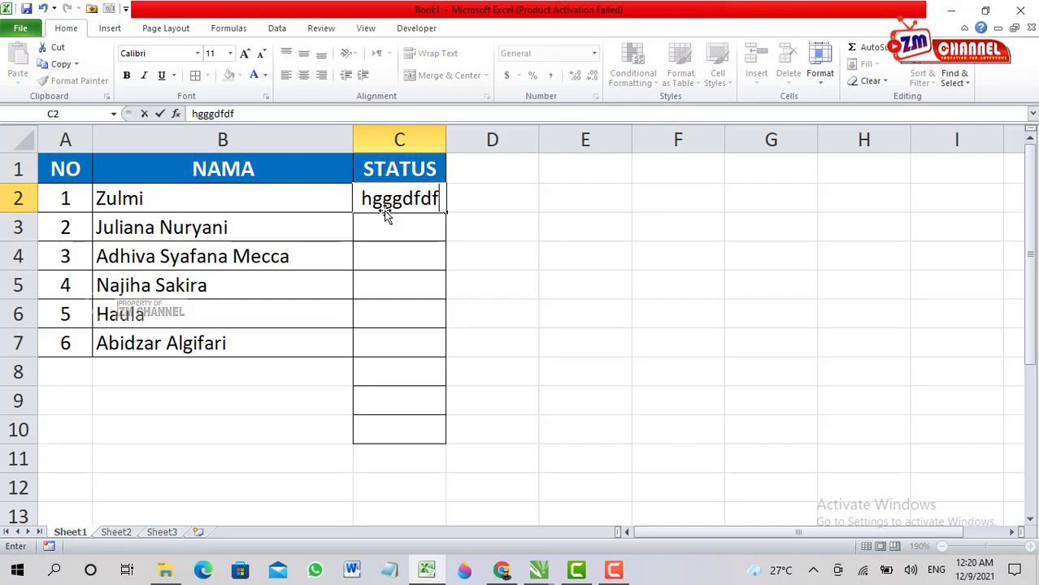
key("BackSpace")
key("BackSpace")
key("BackSpace")
key("BackSpace")
key("BackSpace")
key("BackSpace")
key("BackSpace")
key("BackSpace")
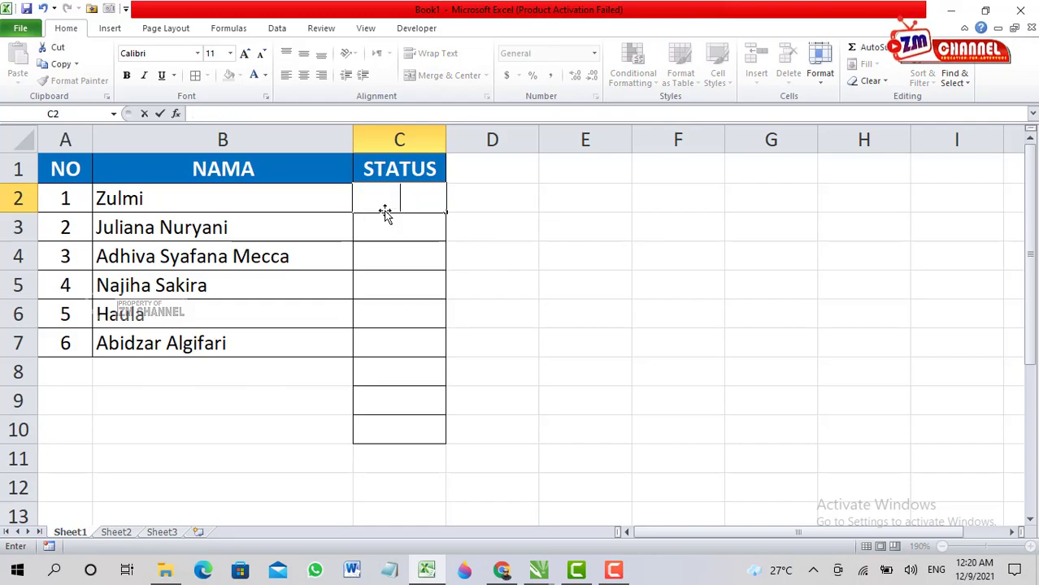
left_click(496, 253)
left_click(497, 235)
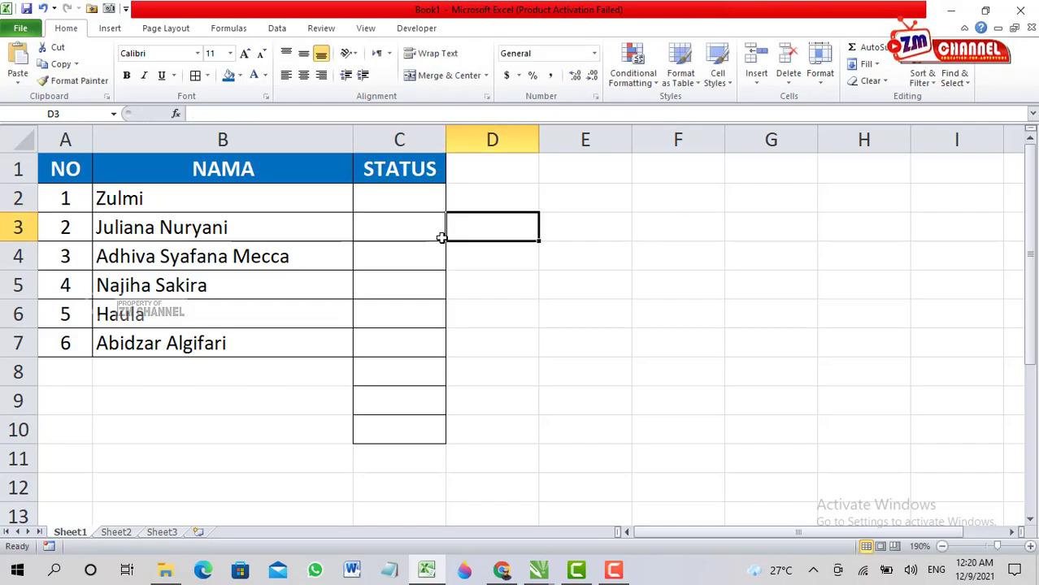
left_click(530, 317)
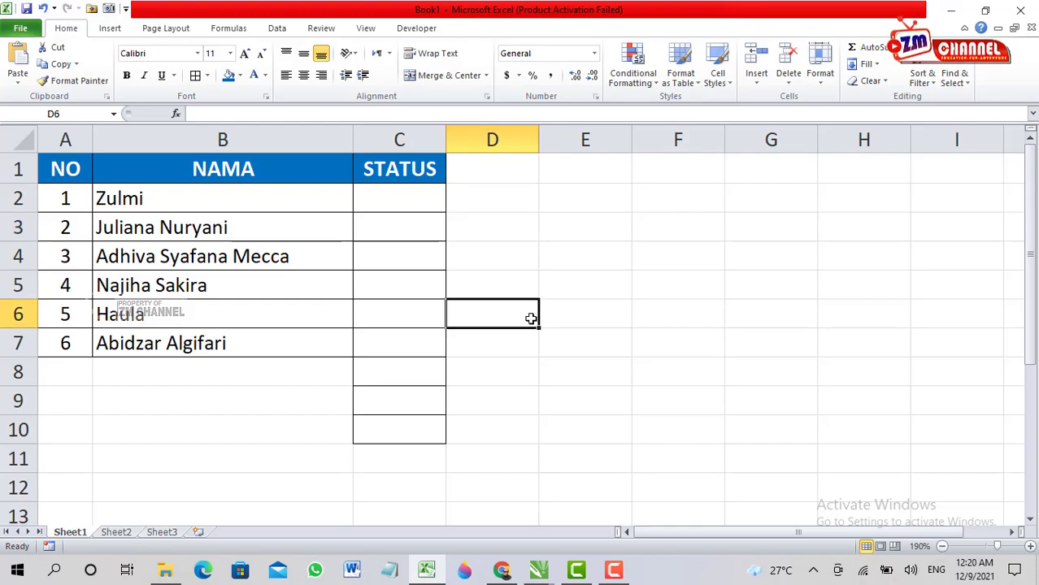
left_click_drag(411, 204, 428, 423)
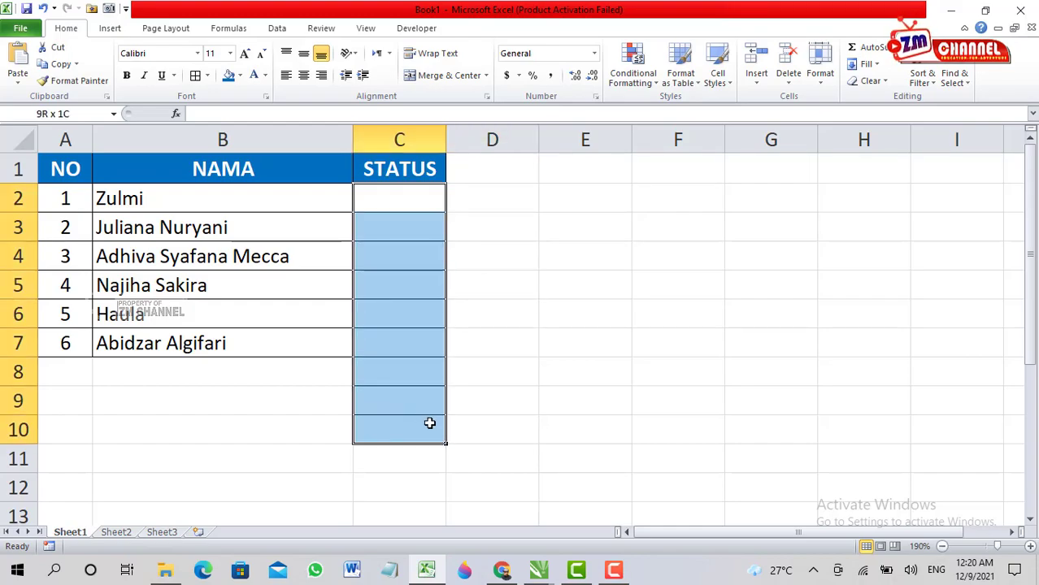
Apply Wingdings 2 to the empty STATUS cells C2:C10 from the Font list
left_click(197, 53)
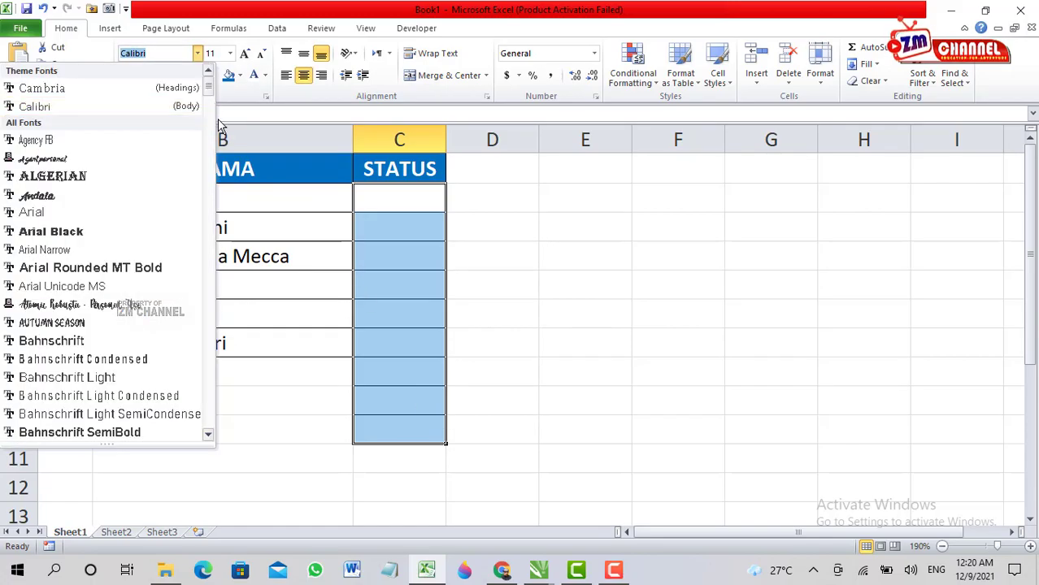
left_click_drag(208, 95, 209, 432)
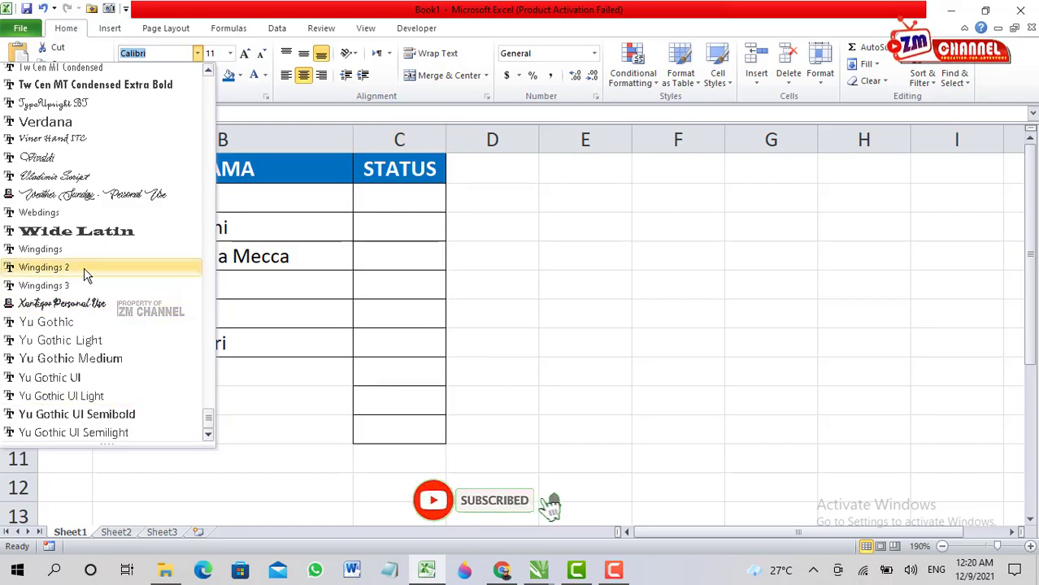
left_click(85, 268)
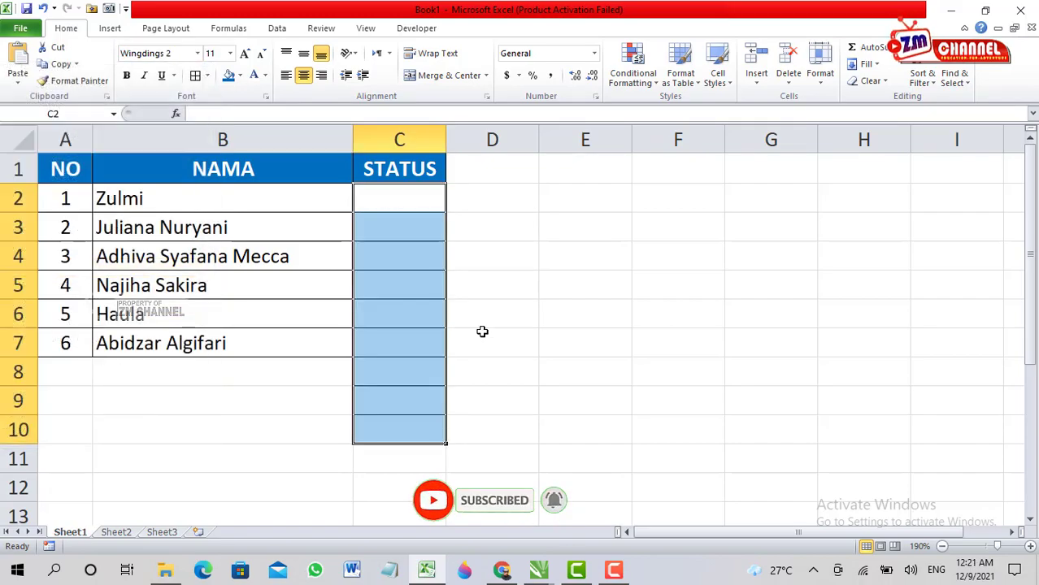
left_click(482, 329)
left_click(367, 196)
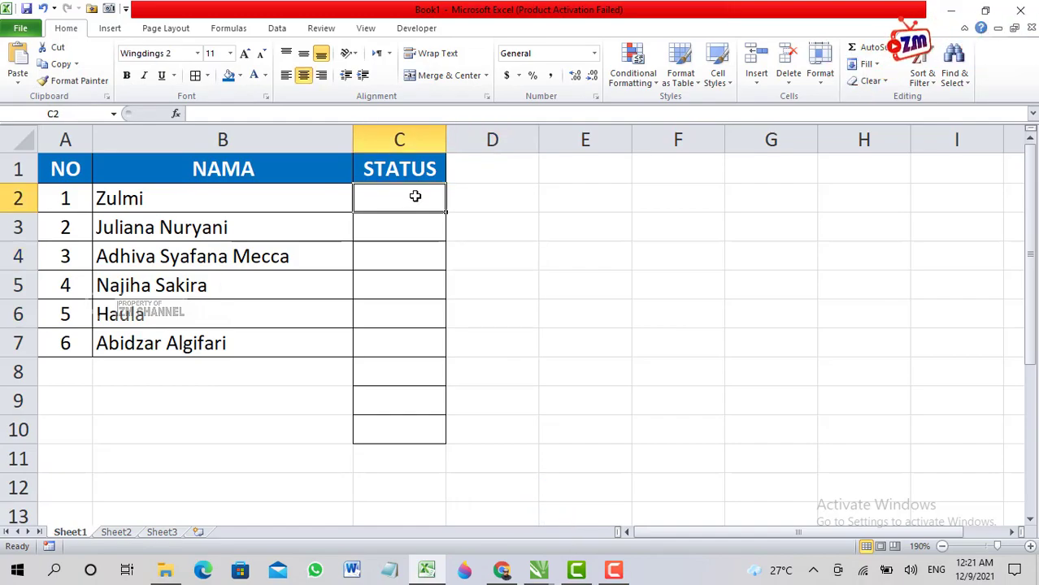
Enter P, O, P& and O in C2 to C5 for check, cross, check and cross
type("P")
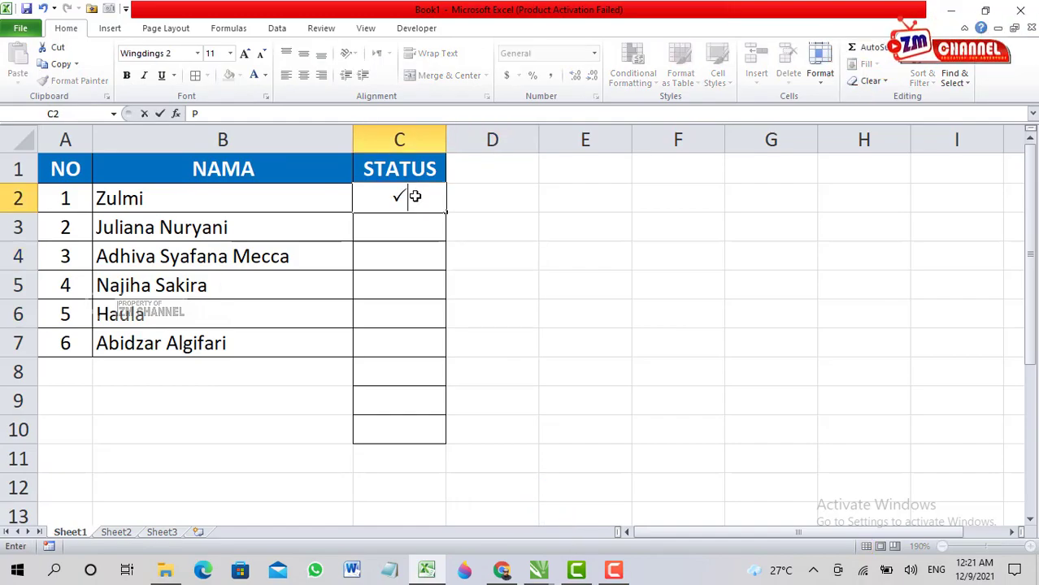
key("Return")
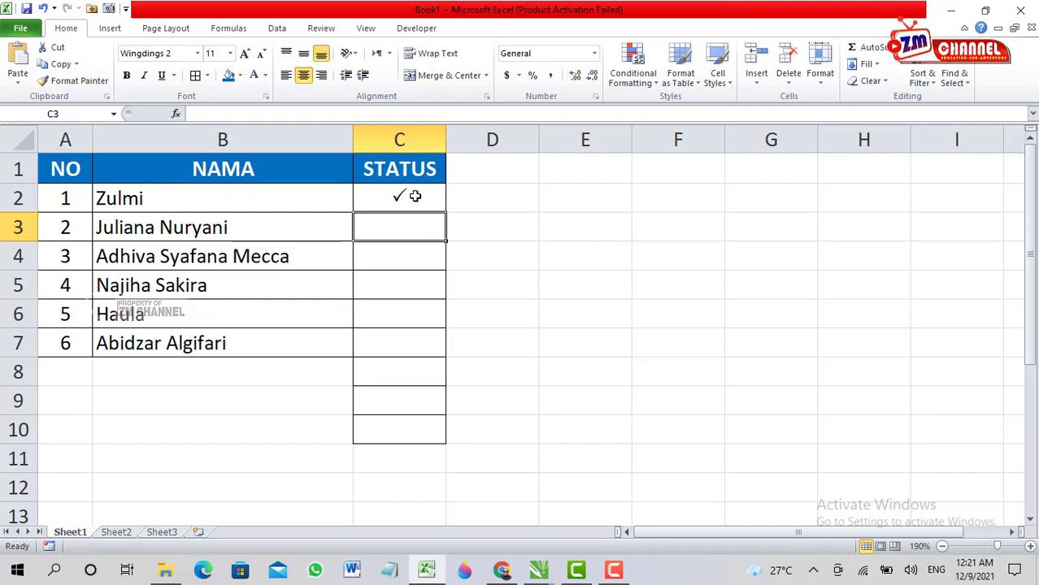
type("O")
key("Return")
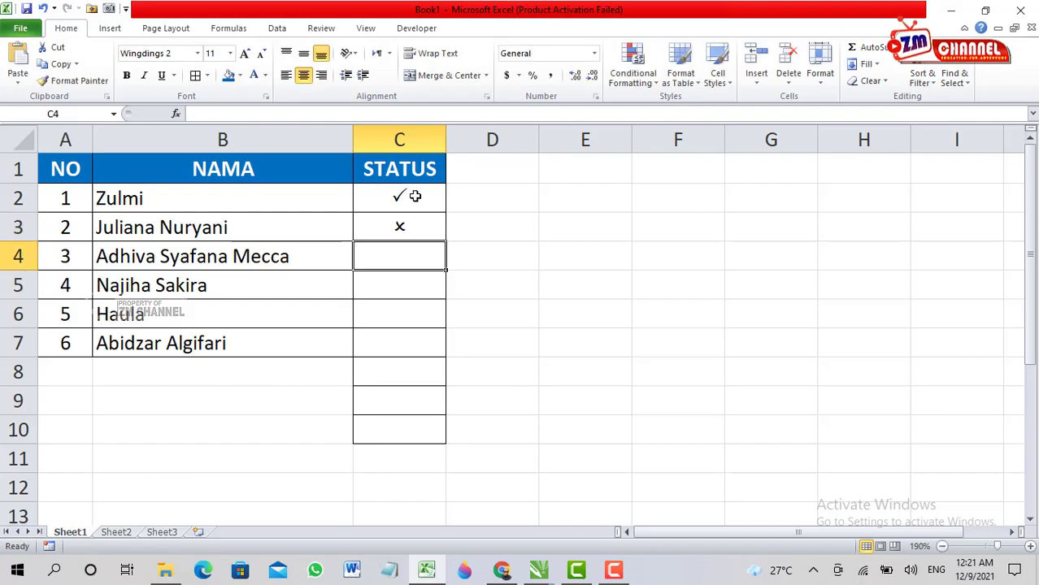
type("P&")
key("Return")
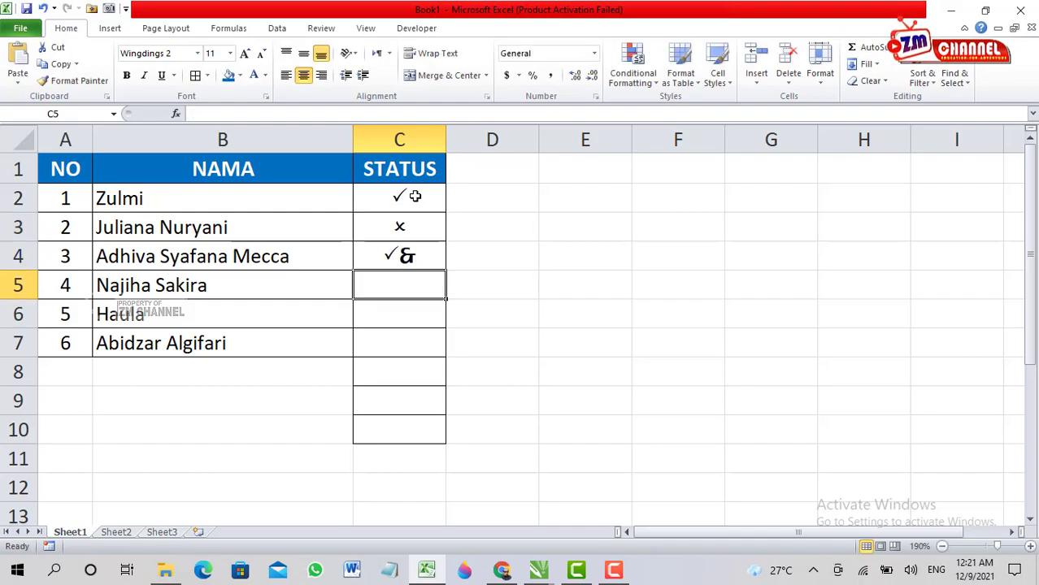
type("O")
key("Return")
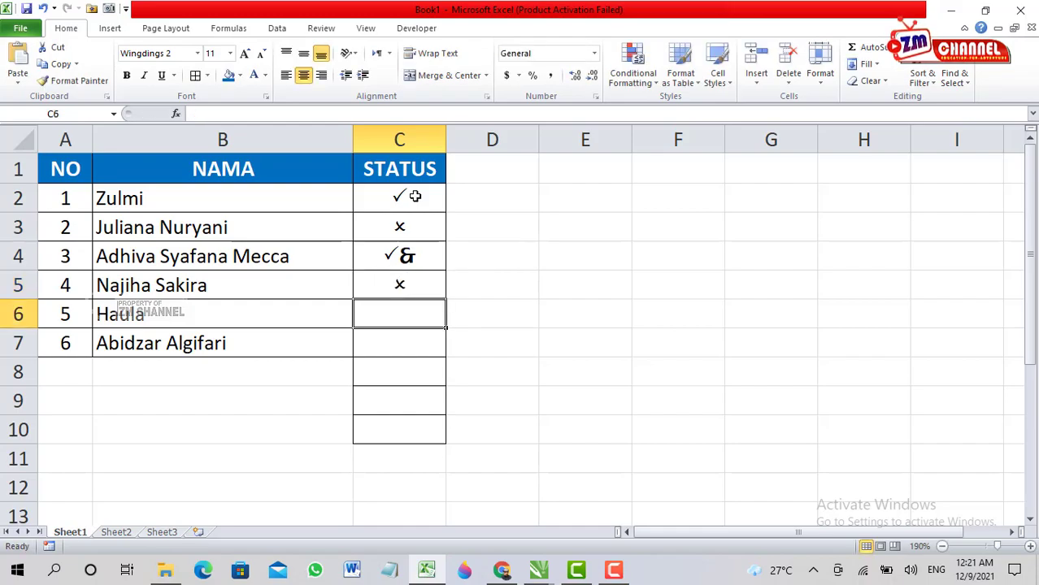
Select the entered marks in C2:C5
left_click(524, 272)
left_click_drag(427, 197, 436, 277)
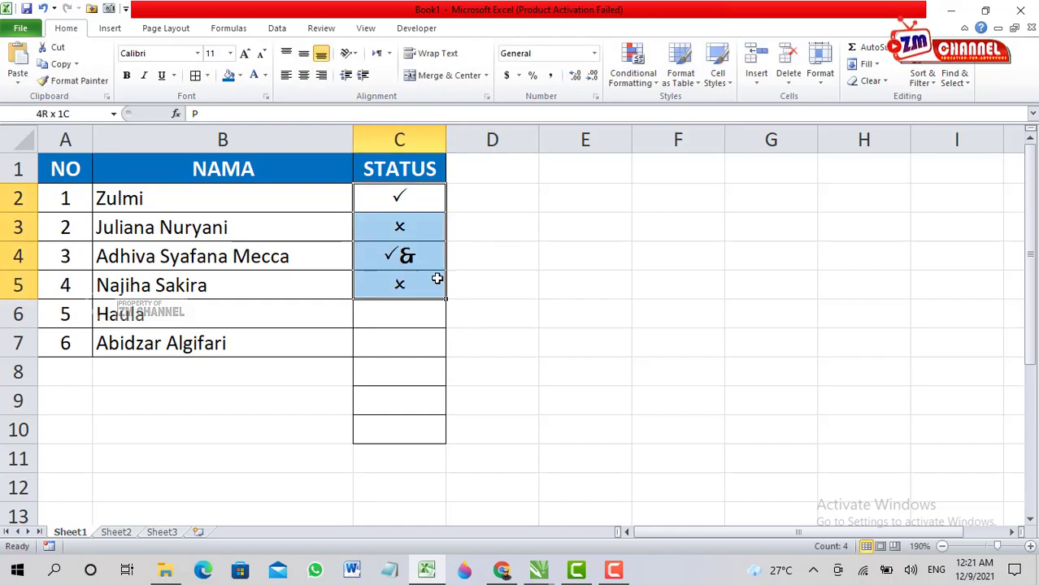
left_click(487, 284)
left_click_drag(422, 200, 434, 288)
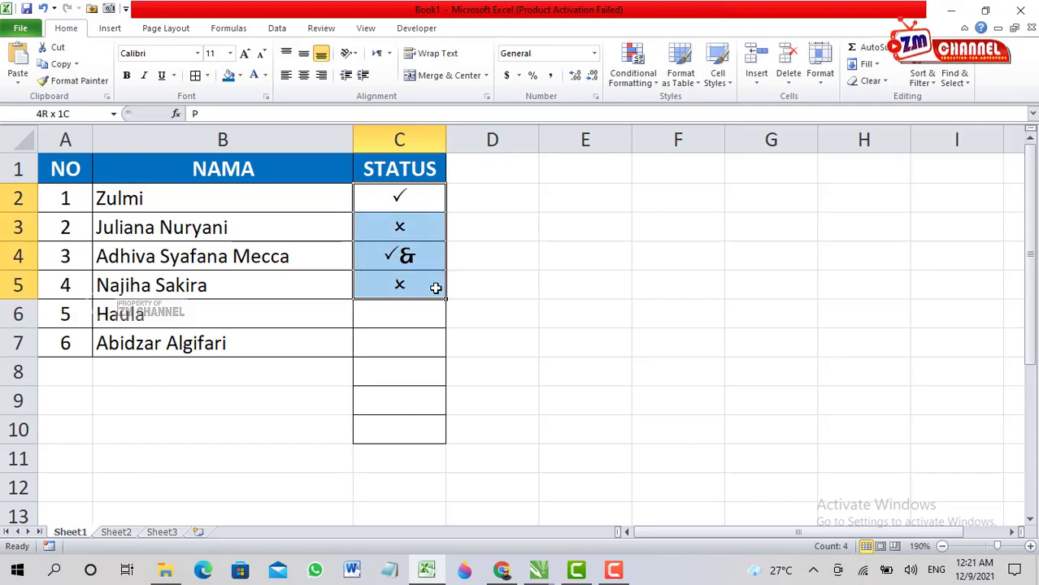